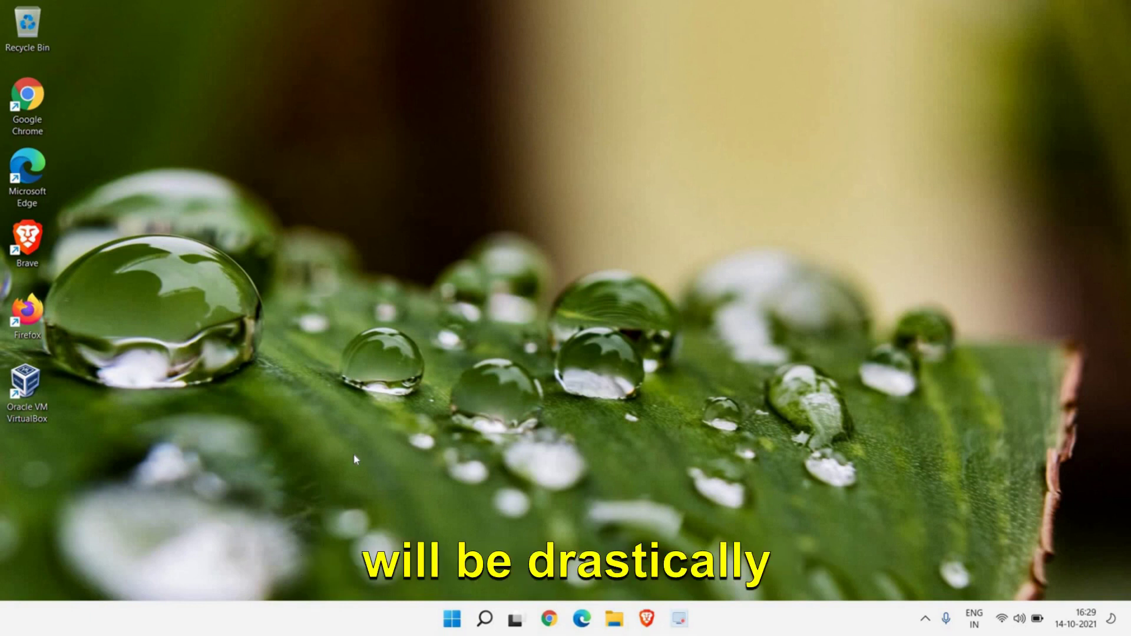
- Open the Storage page of the Windows system settings
{"action": "right_click", "coordinate": [459, 618]}
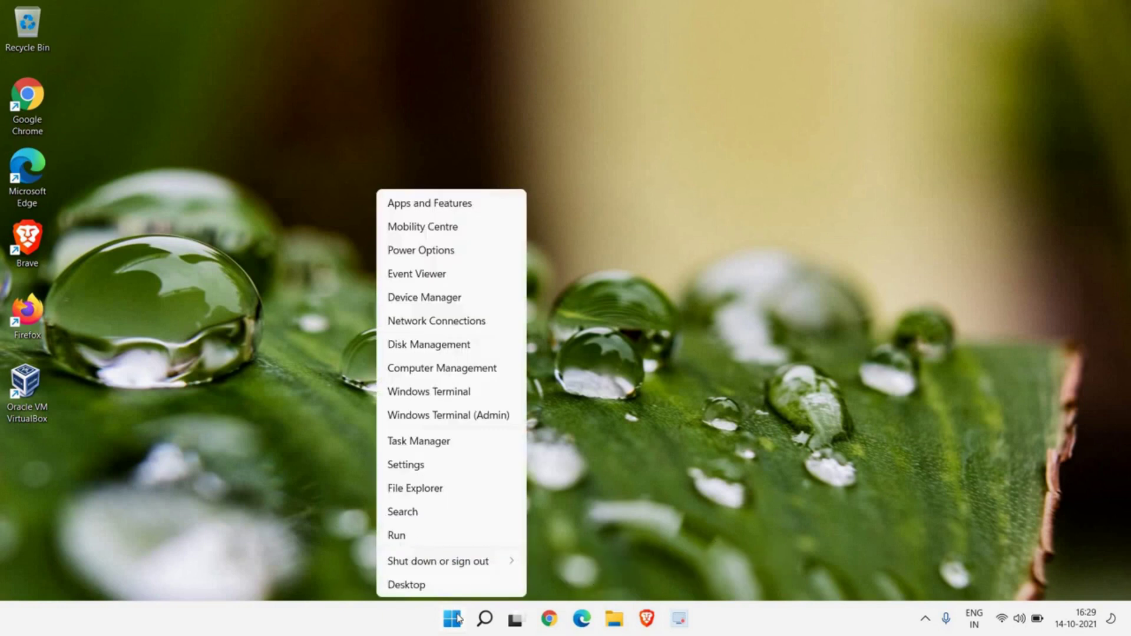
{"action": "left_click", "coordinate": [434, 473]}
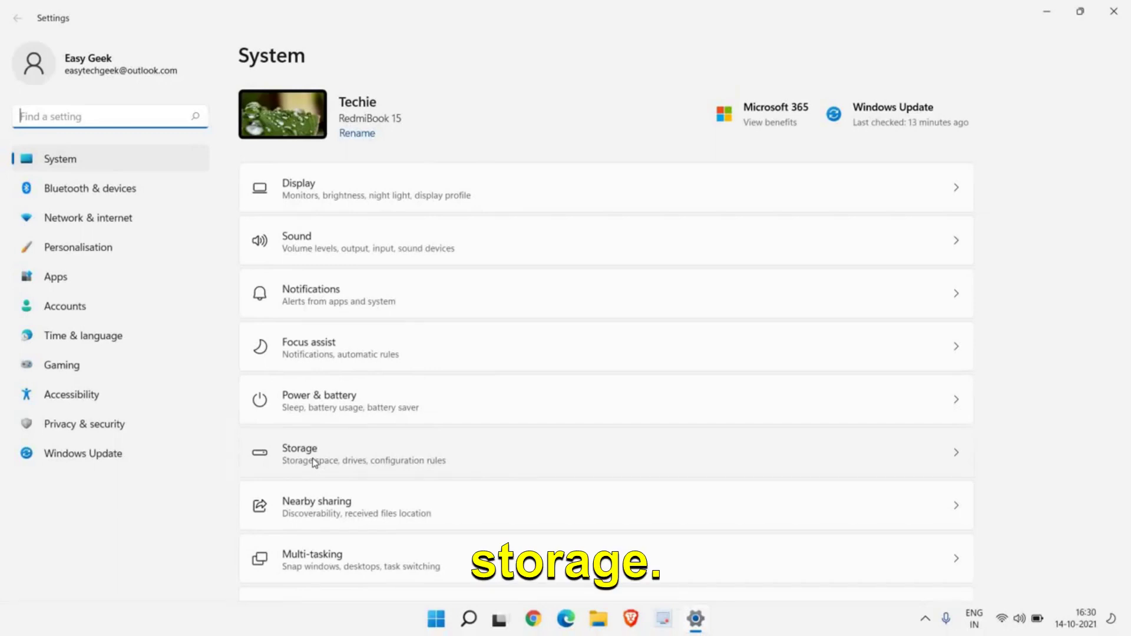
{"action": "left_click", "coordinate": [323, 462]}
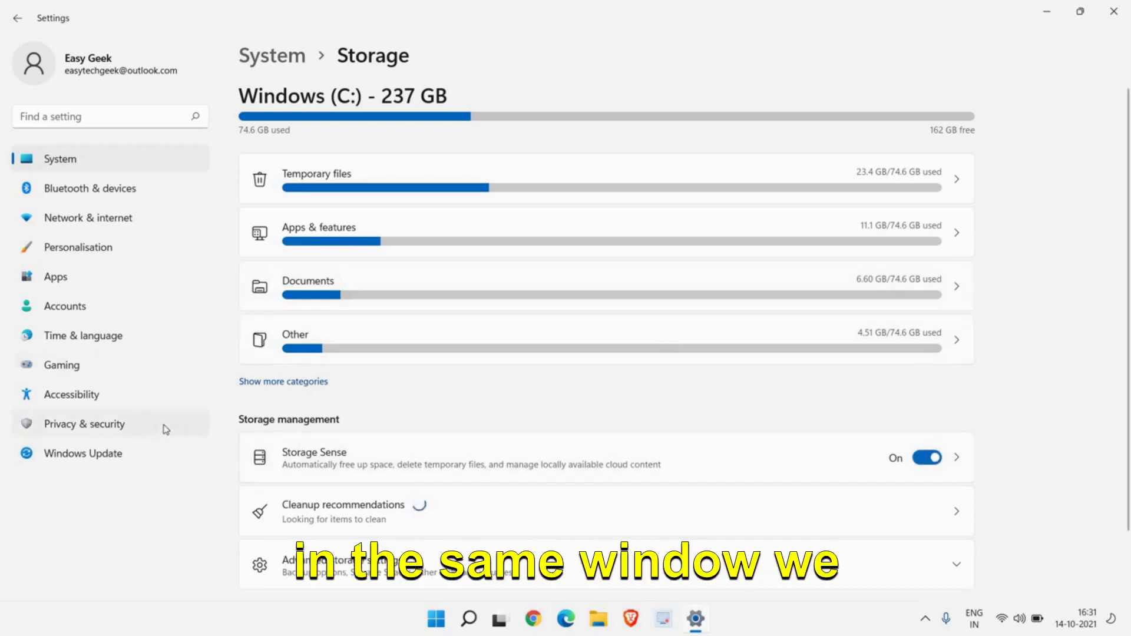
- Switch Send optional diagnostic data on and back off in the Diagnostics & feedback settings under Privacy & security
{"action": "left_click", "coordinate": [82, 432]}
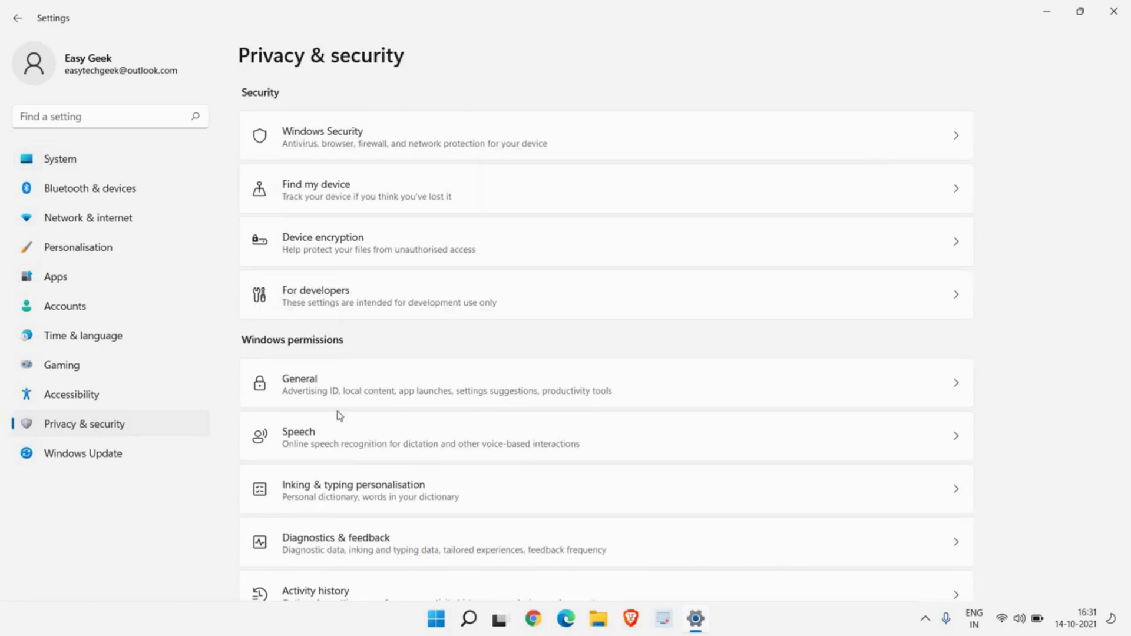
{"action": "scroll", "coordinate": [384, 406], "scroll_direction": "down", "scroll_amount": 3}
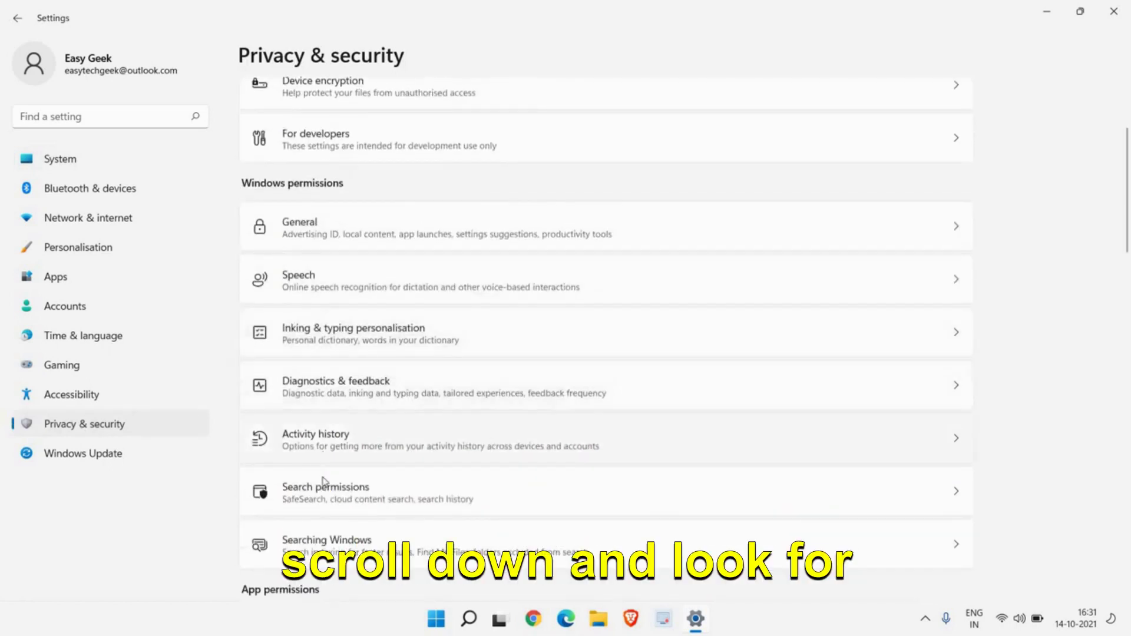
{"action": "left_click", "coordinate": [370, 396]}
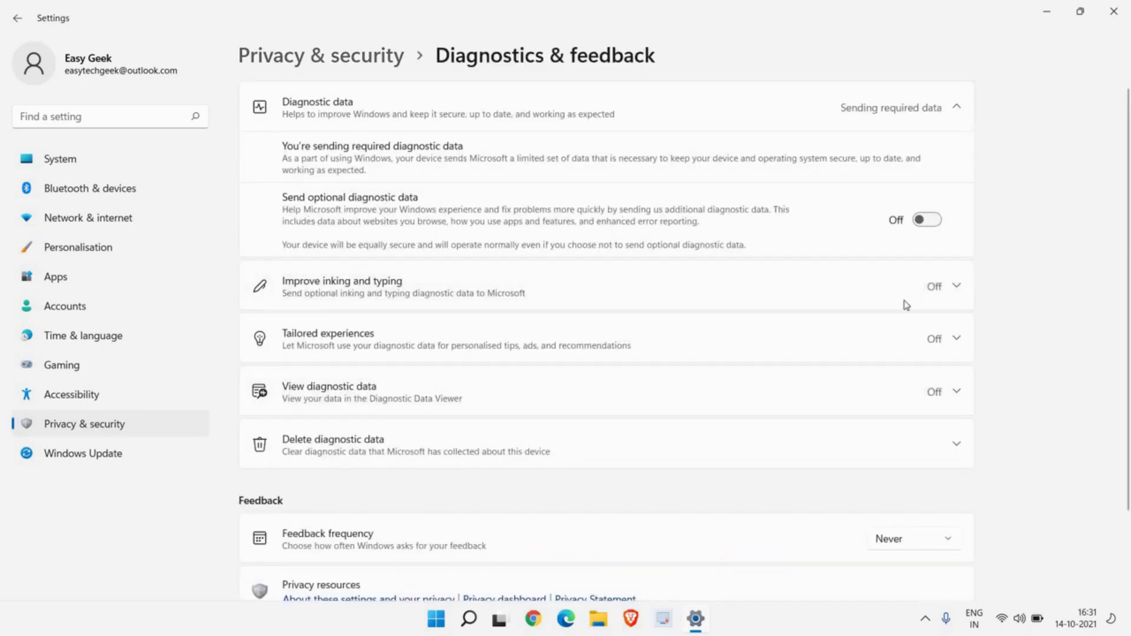
{"action": "left_click", "coordinate": [929, 222]}
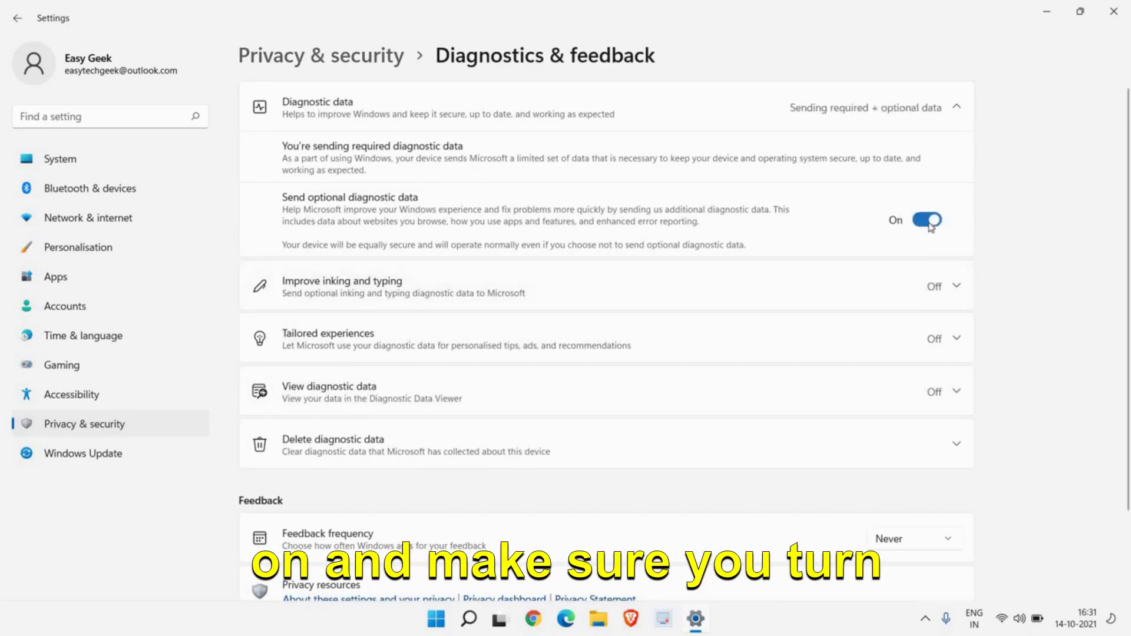
{"action": "left_click", "coordinate": [929, 223]}
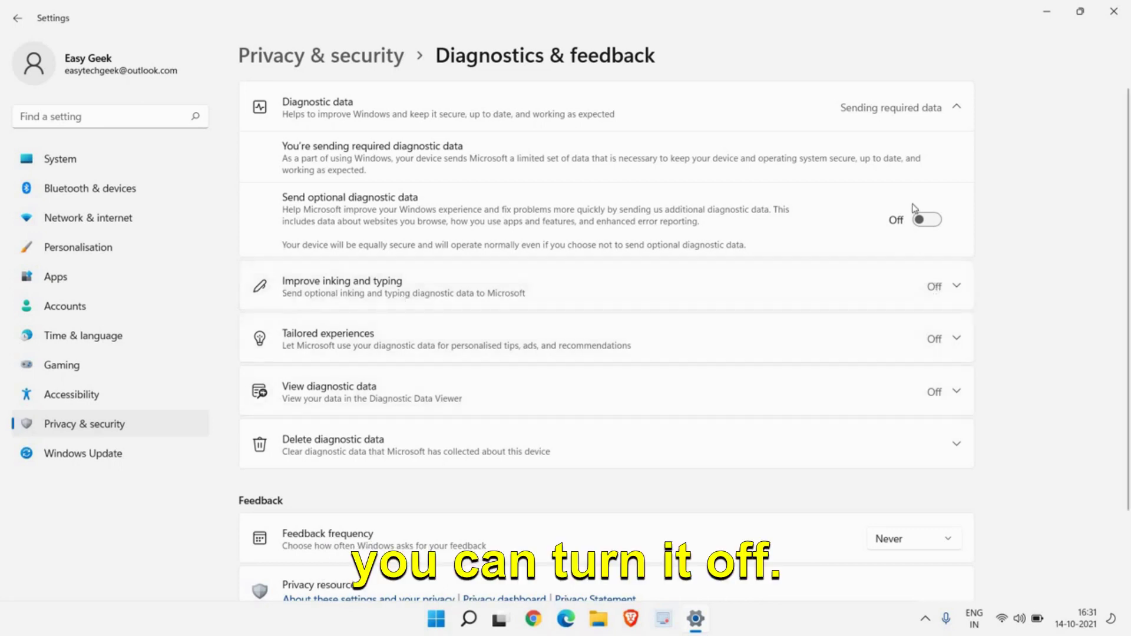
- Open the Game Mode page in the Gaming settings
{"action": "left_click", "coordinate": [54, 365]}
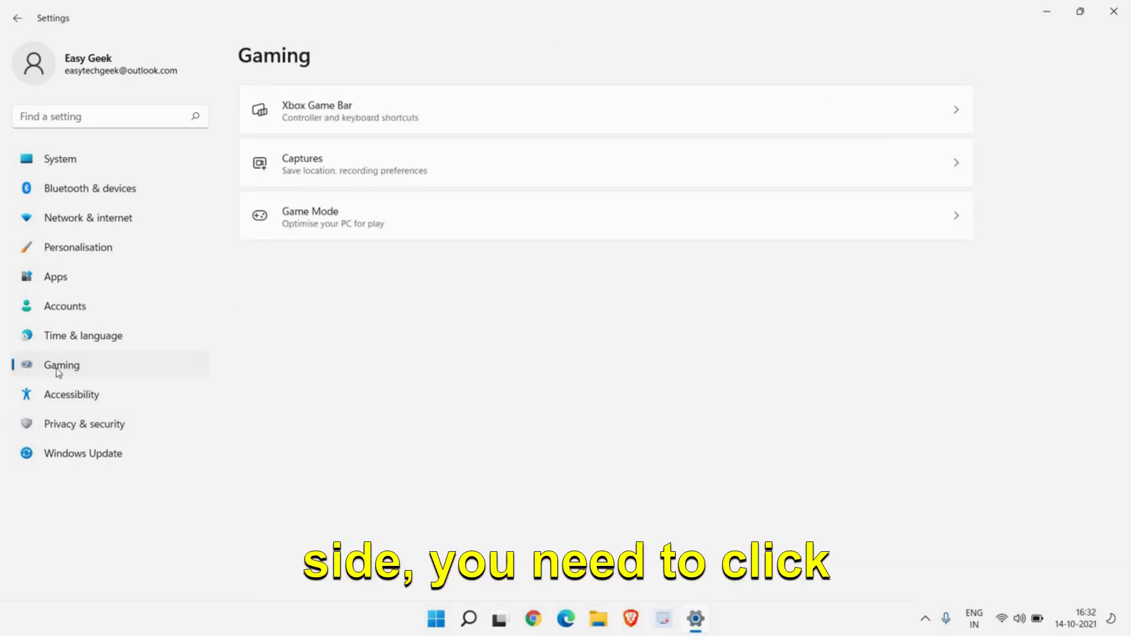
{"action": "left_click", "coordinate": [71, 365]}
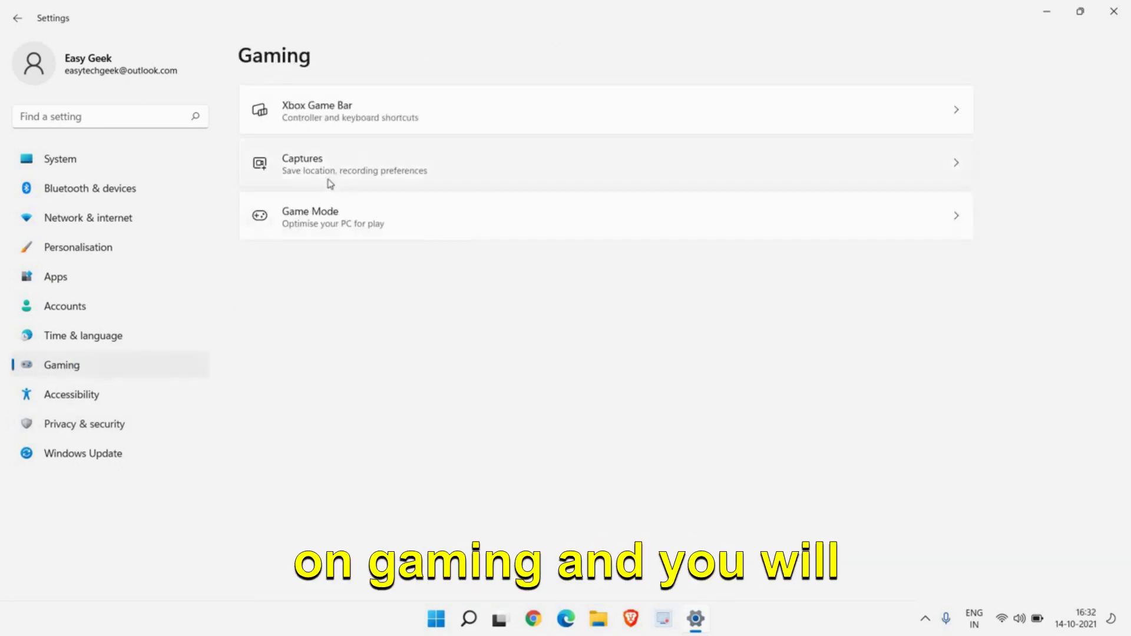
{"action": "left_click", "coordinate": [302, 200]}
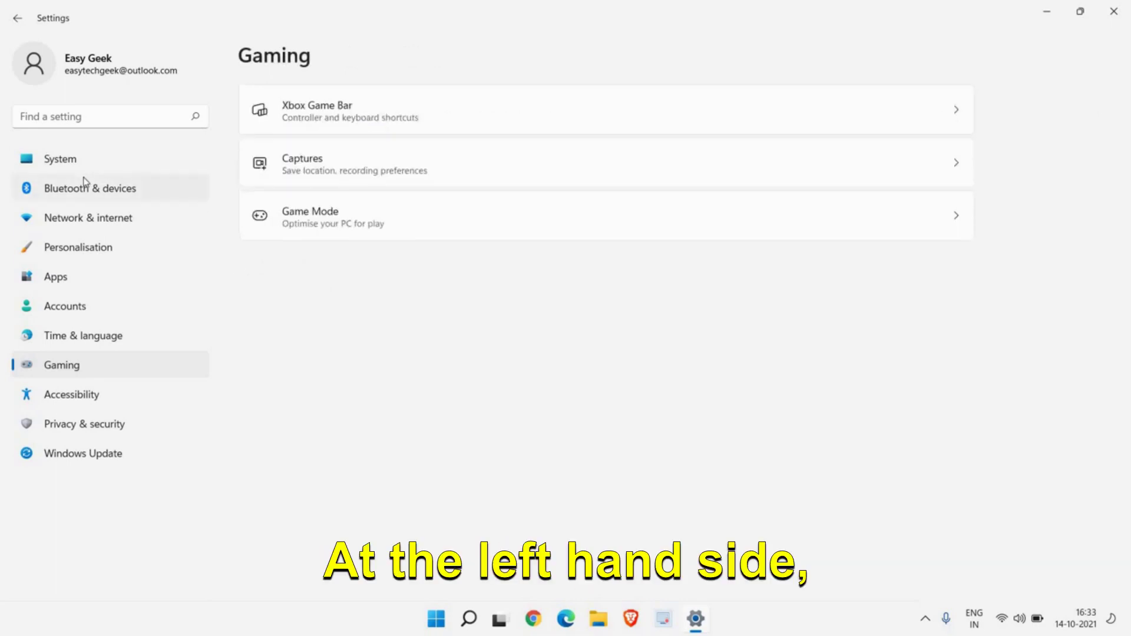
- Set the power mode to Best performance in the system's Power & battery settings, and close Settings
{"action": "left_click", "coordinate": [91, 166]}
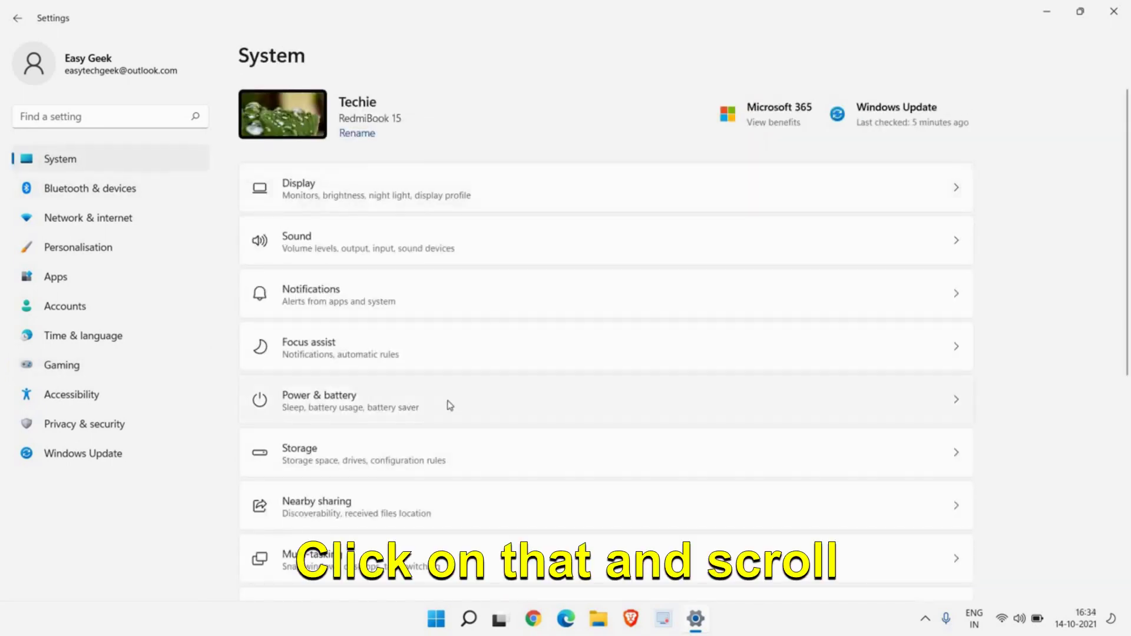
{"action": "scroll", "coordinate": [450, 405], "scroll_direction": "down", "scroll_amount": 6}
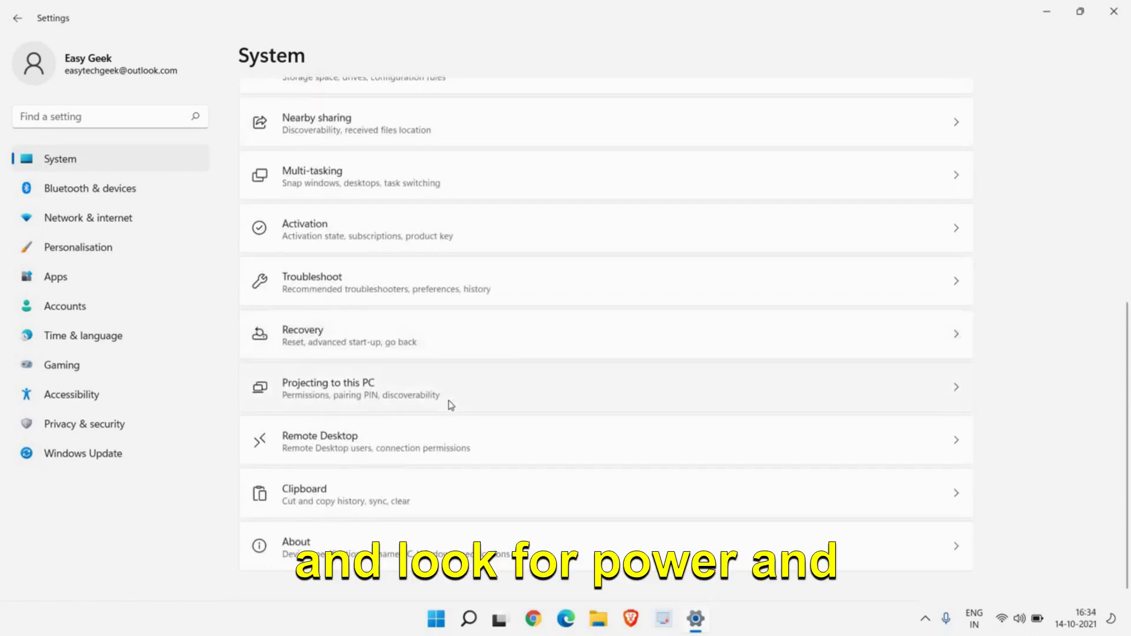
{"action": "scroll", "coordinate": [474, 228], "scroll_direction": "up", "scroll_amount": 3}
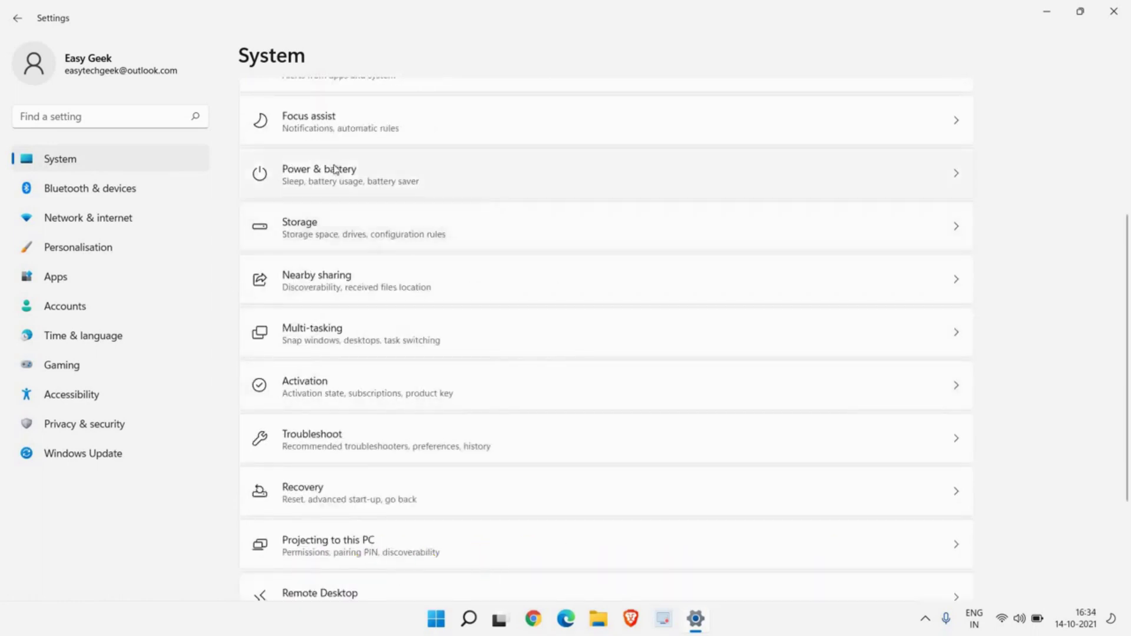
{"action": "left_click", "coordinate": [358, 178]}
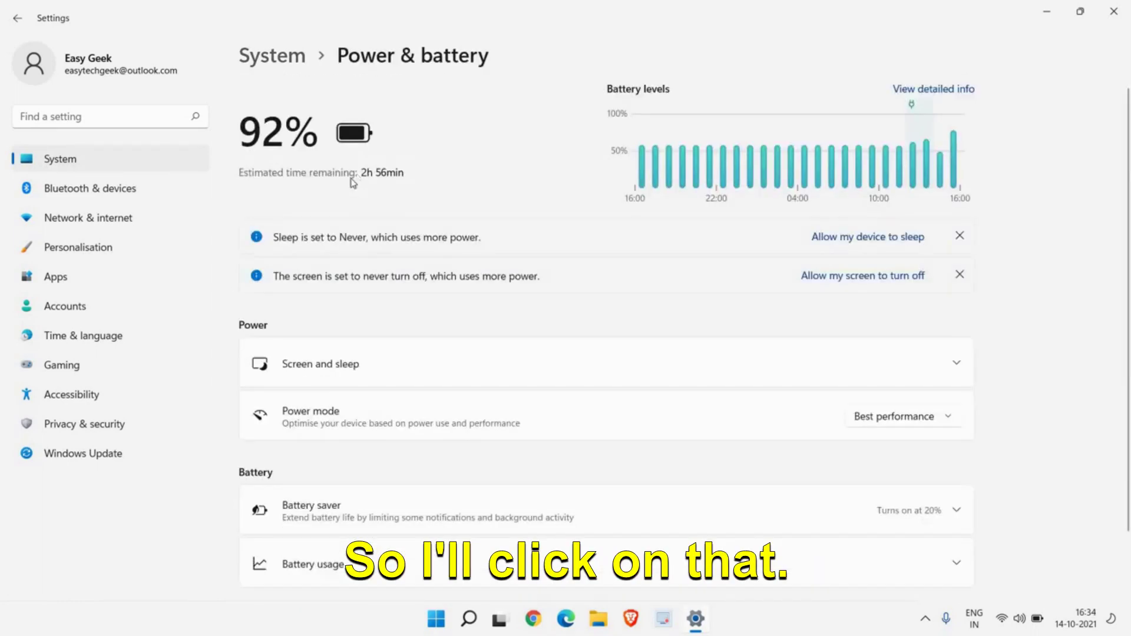
{"action": "scroll", "coordinate": [396, 323], "scroll_direction": "down", "scroll_amount": 2}
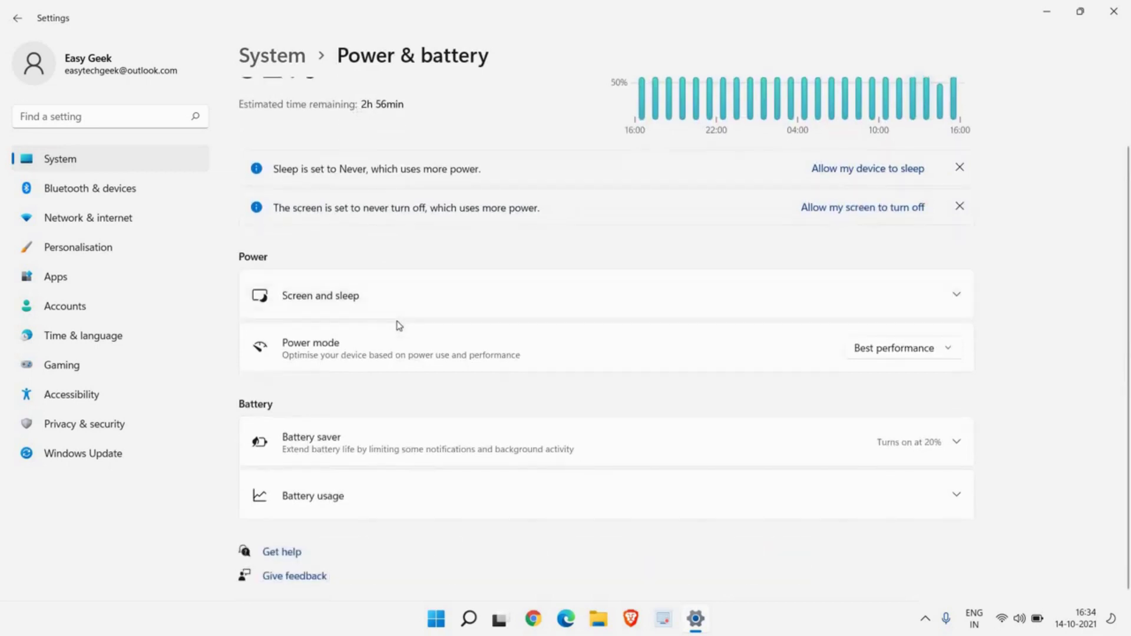
{"action": "left_click", "coordinate": [882, 354]}
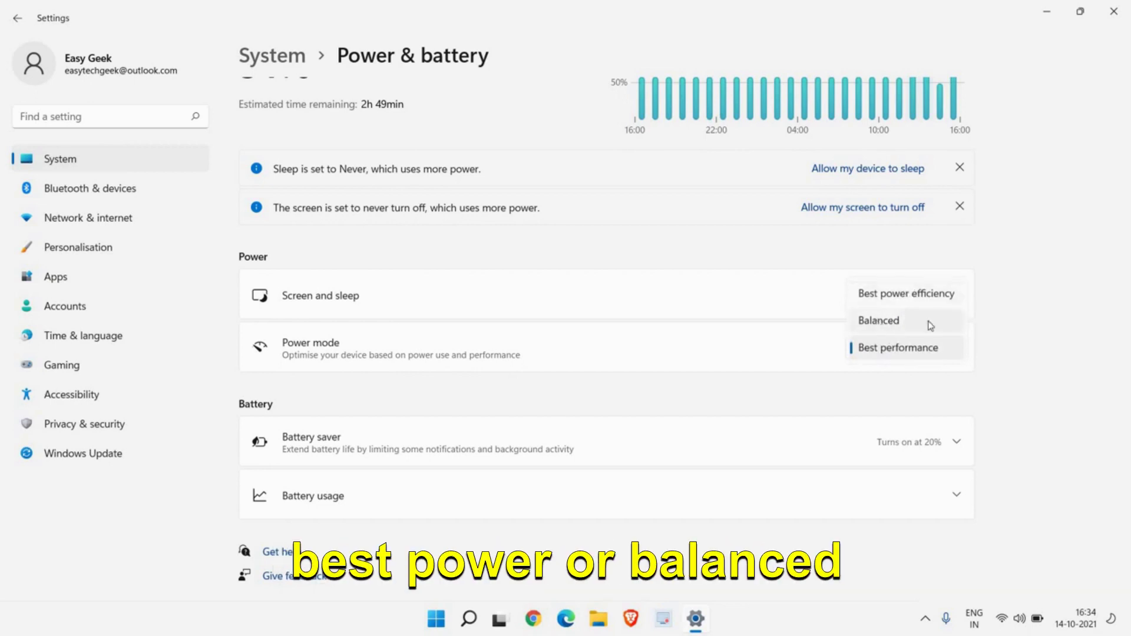
{"action": "left_click", "coordinate": [898, 351]}
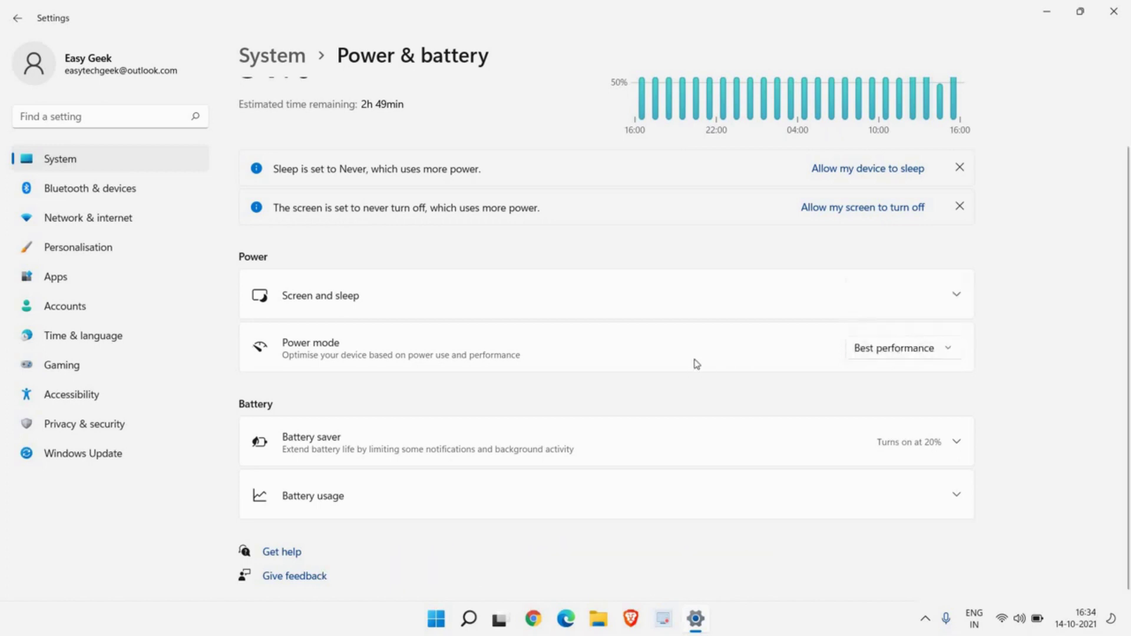
{"action": "left_click", "coordinate": [1114, 11]}
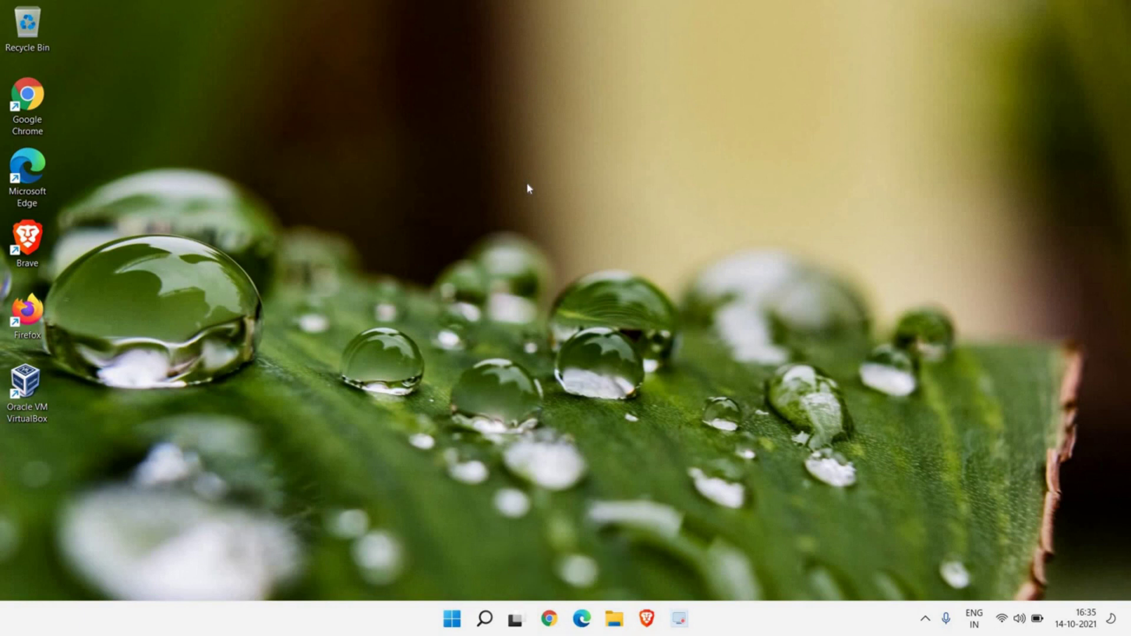
- Launch the Services console by running services.msc and maximize its window
{"action": "right_click", "coordinate": [452, 619]}
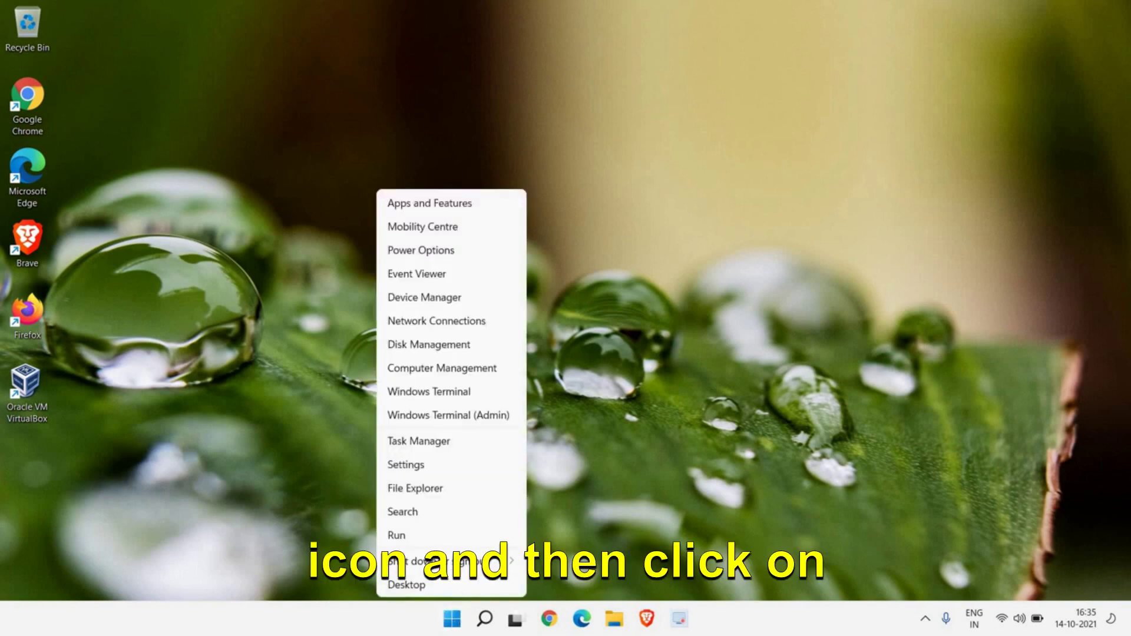
{"action": "left_click", "coordinate": [417, 539]}
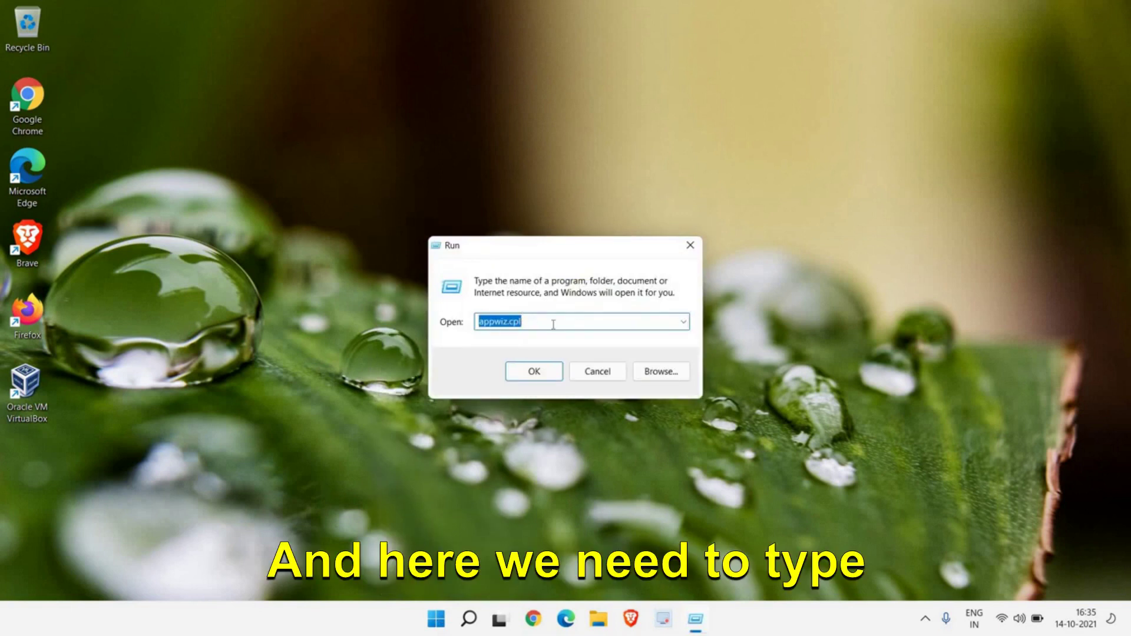
{"action": "type", "text": "se"}
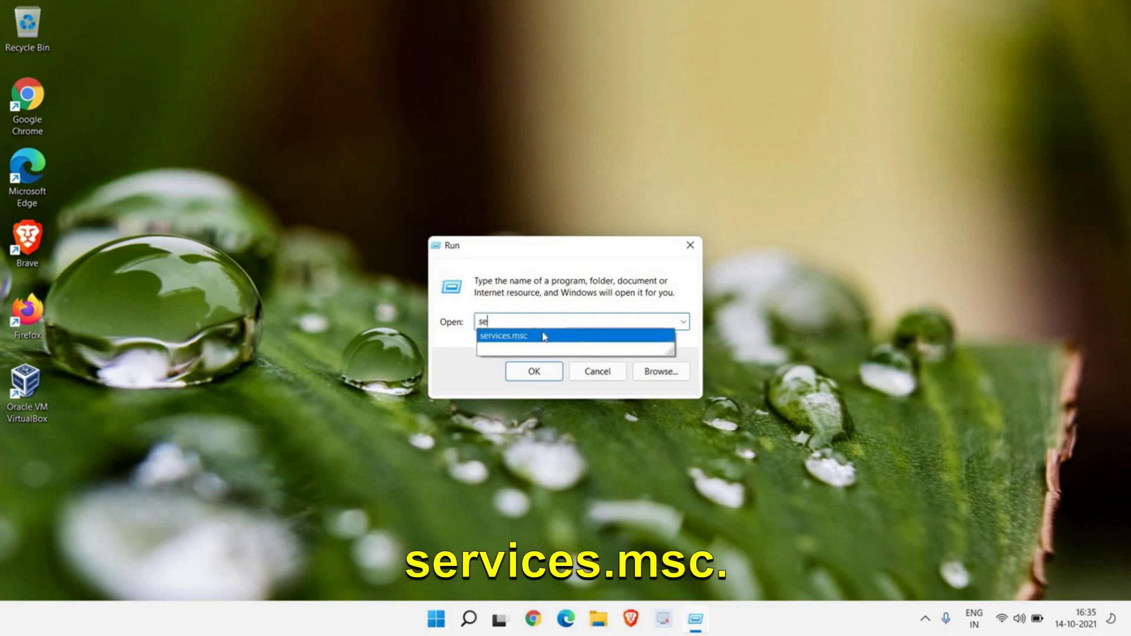
{"action": "left_click", "coordinate": [561, 336]}
{"action": "left_click", "coordinate": [559, 325]}
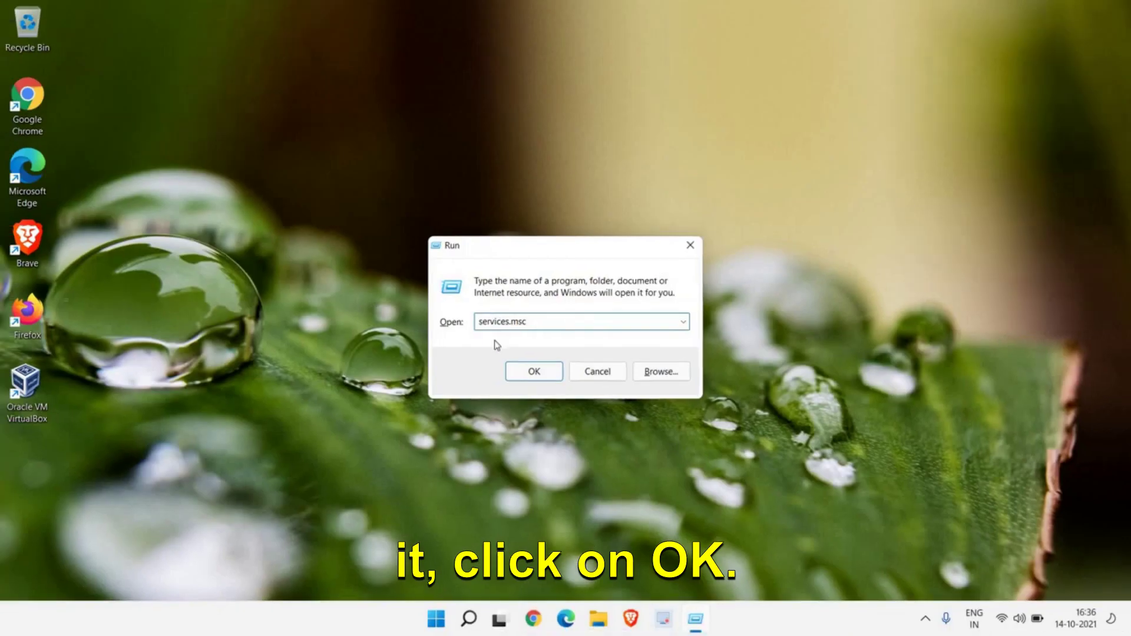
{"action": "left_click", "coordinate": [508, 418]}
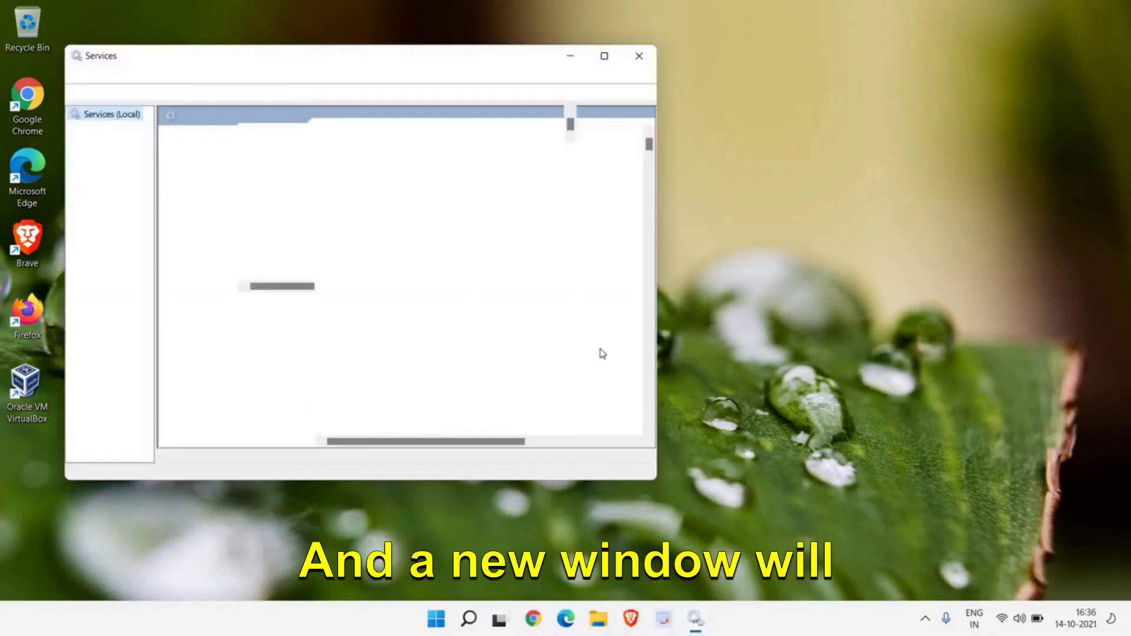
{"action": "left_click", "coordinate": [605, 57]}
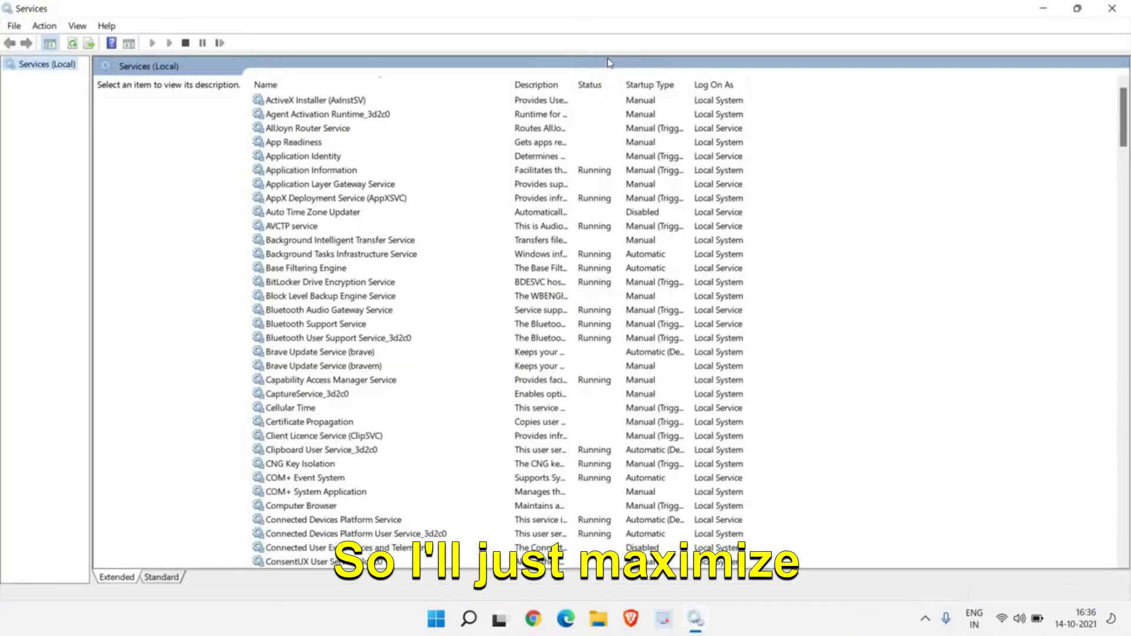
- Set the startup type of the AllJoyn Router Service to Disabled and apply the change
{"action": "left_click", "coordinate": [324, 131]}
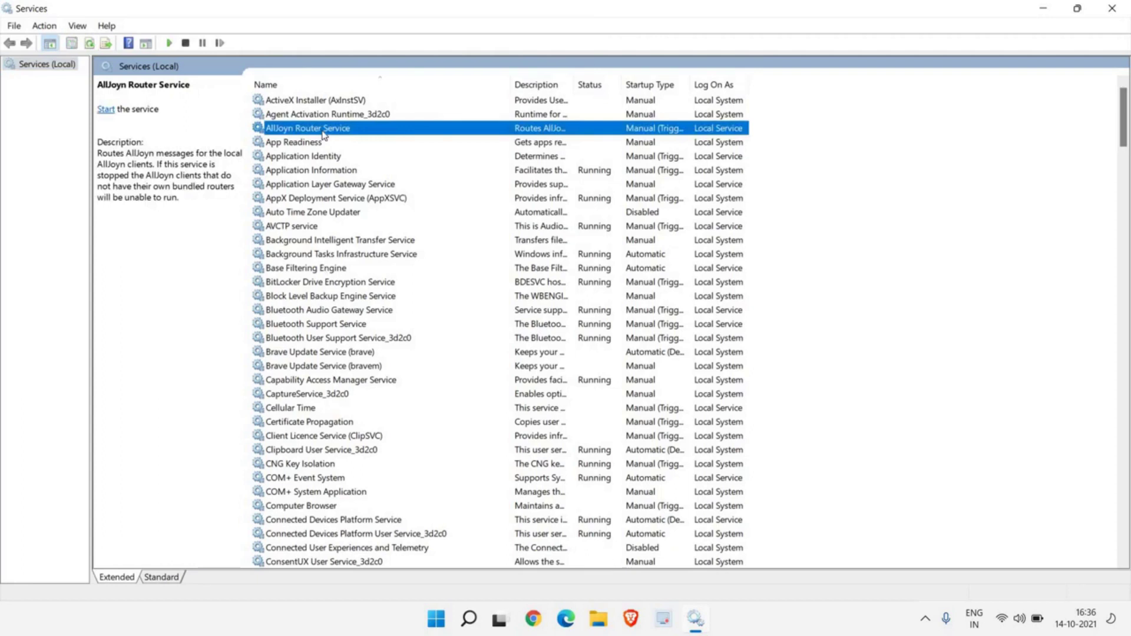
{"action": "right_click", "coordinate": [351, 128]}
{"action": "left_click", "coordinate": [384, 270]}
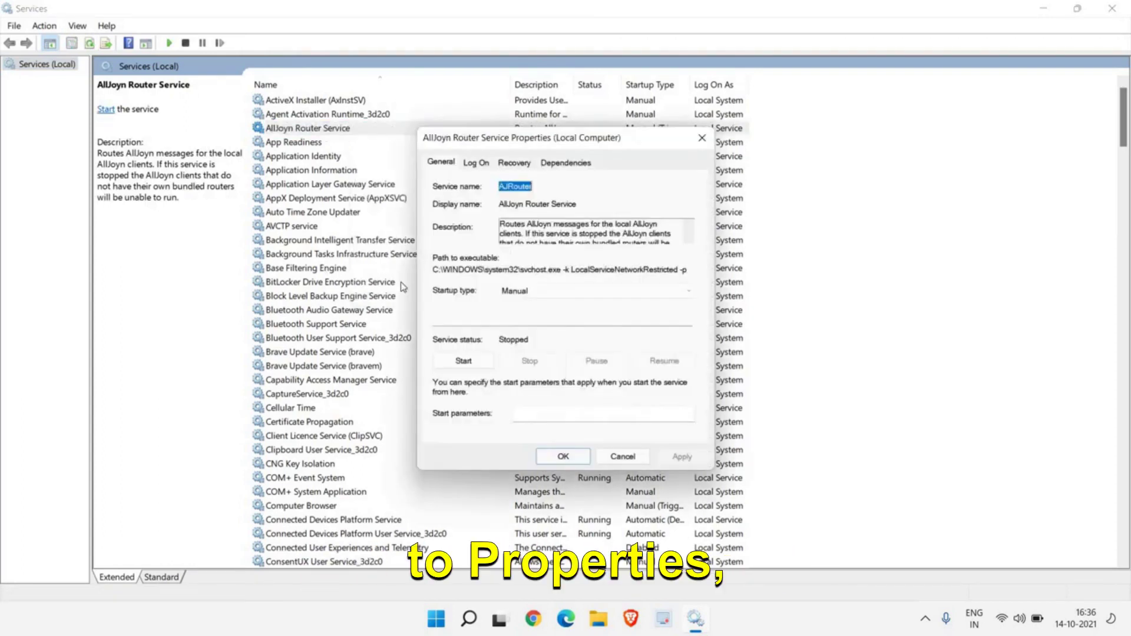
{"action": "left_click", "coordinate": [537, 292]}
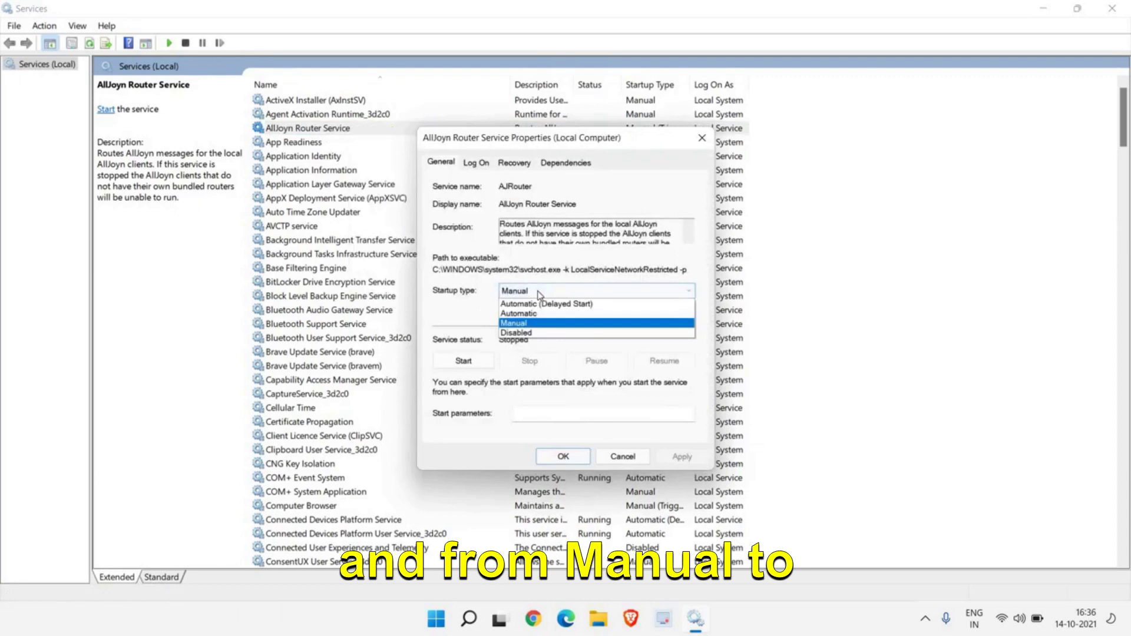
{"action": "left_click", "coordinate": [538, 333]}
{"action": "left_click", "coordinate": [683, 457]}
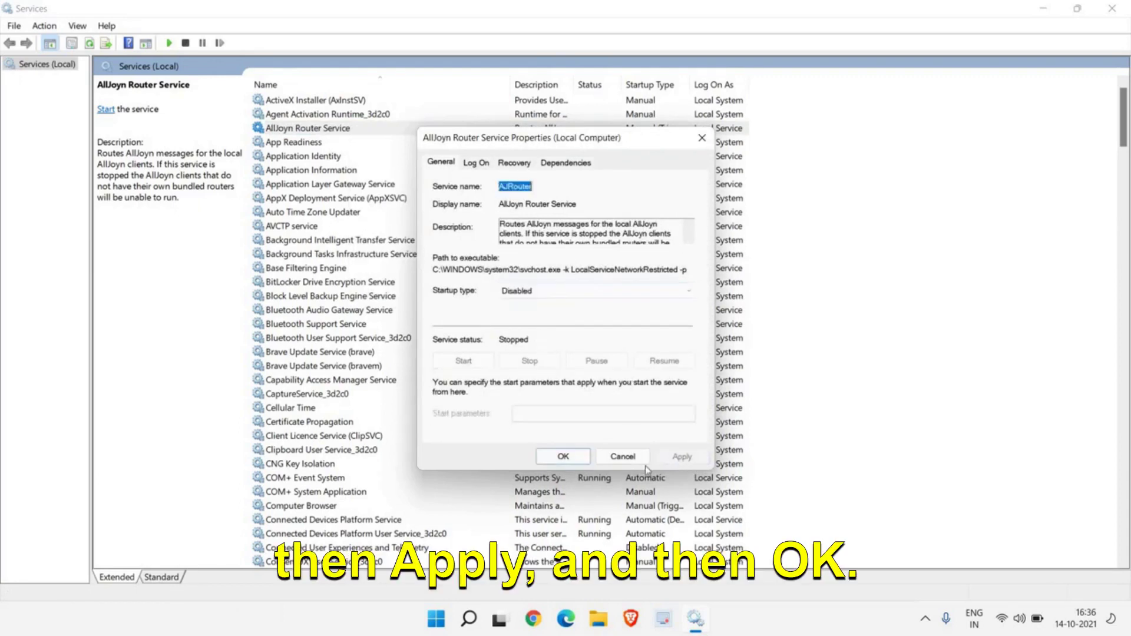
{"action": "left_click", "coordinate": [578, 459]}
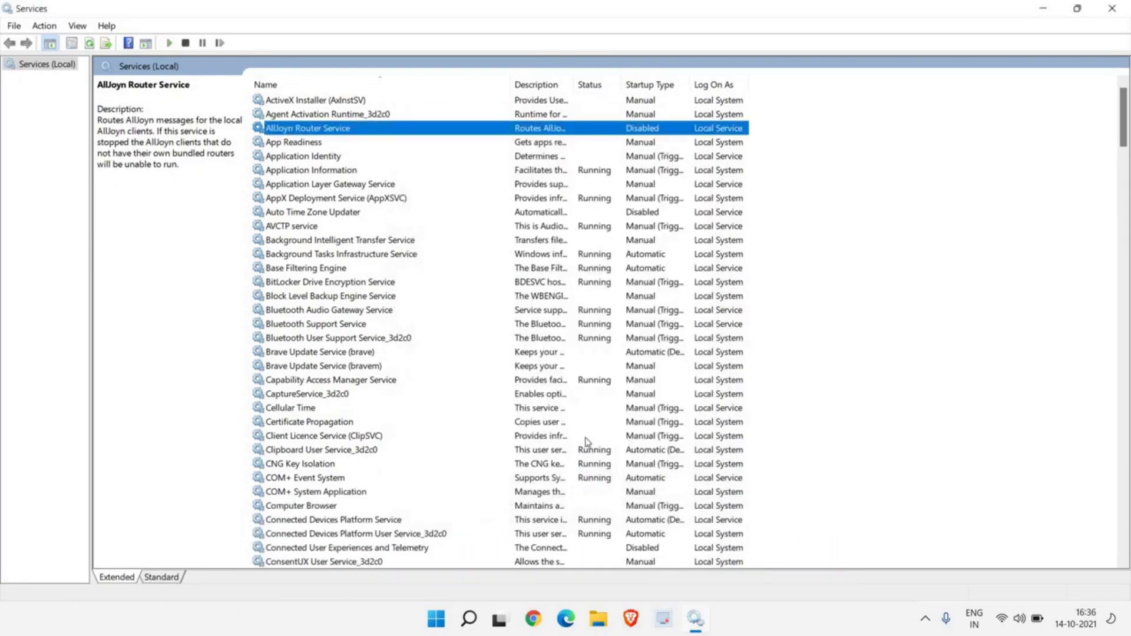
- Check the startup type in the properties of the Connected User Experiences and Telemetry service and accept the dialog
{"action": "scroll", "coordinate": [324, 283], "scroll_direction": "down", "scroll_amount": 7}
{"action": "left_click", "coordinate": [323, 268]}
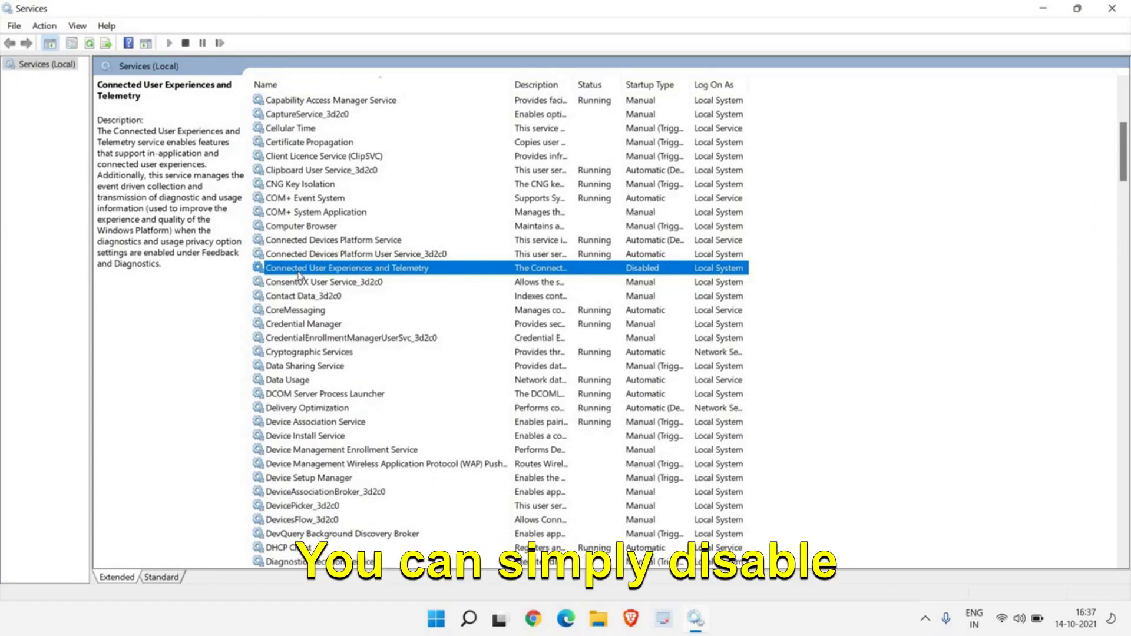
{"action": "right_click", "coordinate": [305, 272]}
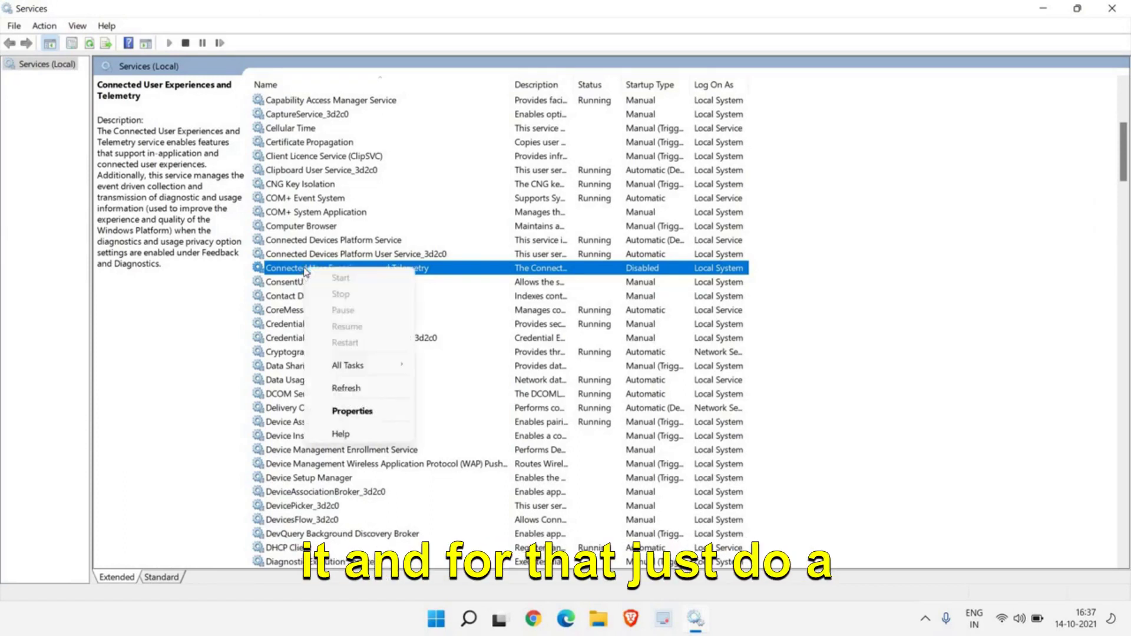
{"action": "left_click", "coordinate": [350, 412]}
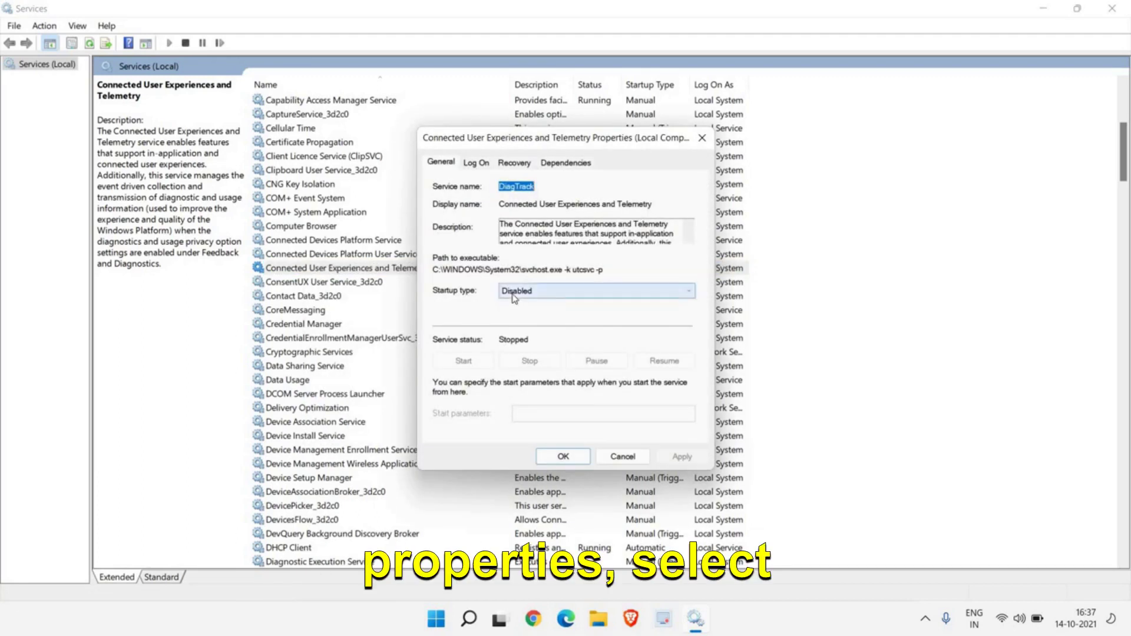
{"action": "left_click", "coordinate": [515, 298]}
{"action": "left_click", "coordinate": [515, 298]}
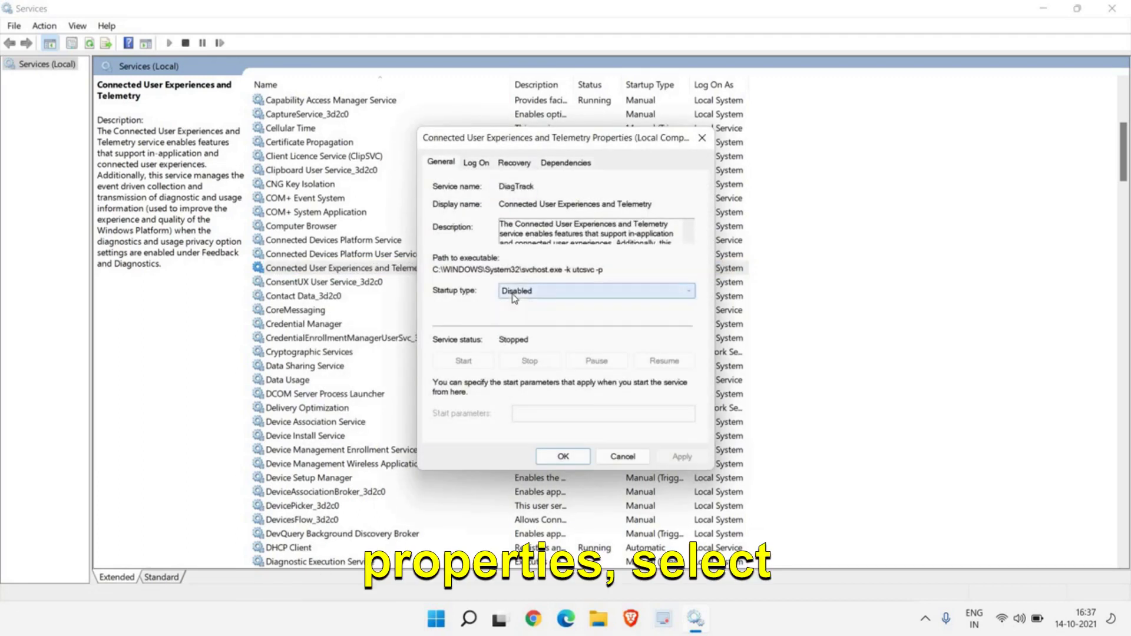
{"action": "left_click", "coordinate": [562, 457]}
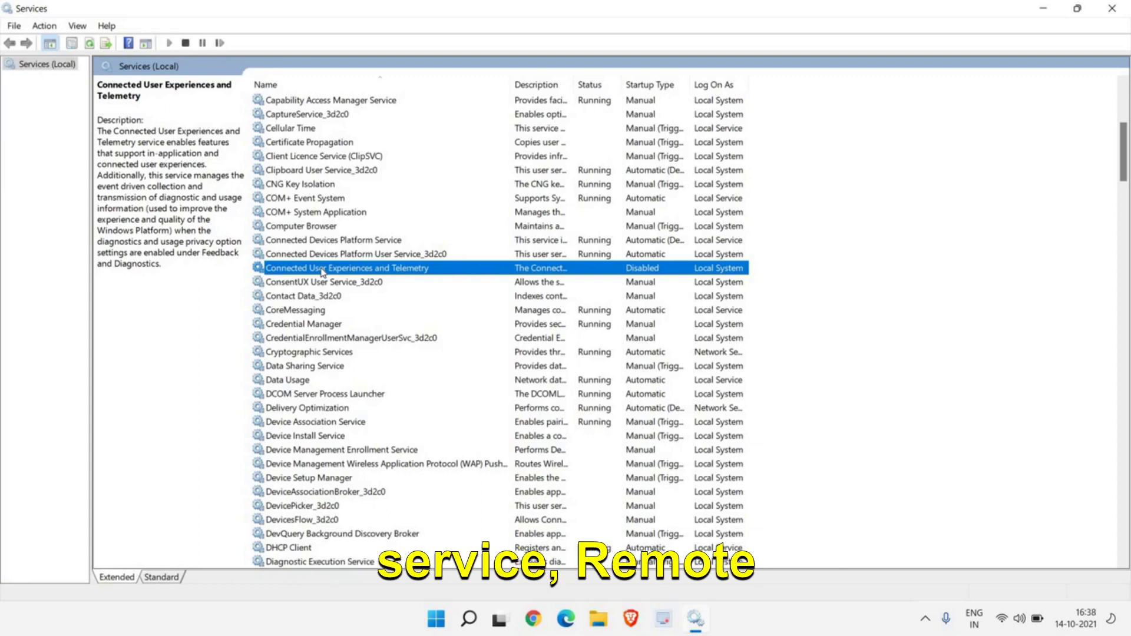
- Check the startup type options in the properties of the Remote Desktop Services service
{"action": "type", "text": "rem"}
{"action": "left_click", "coordinate": [326, 185]}
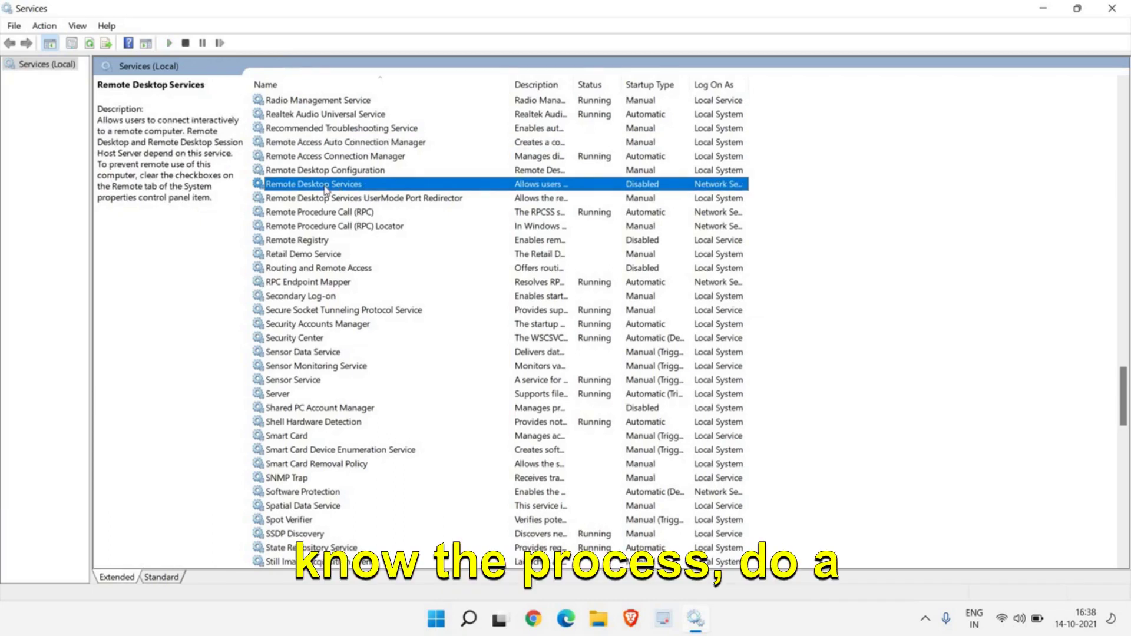
{"action": "right_click", "coordinate": [326, 188]}
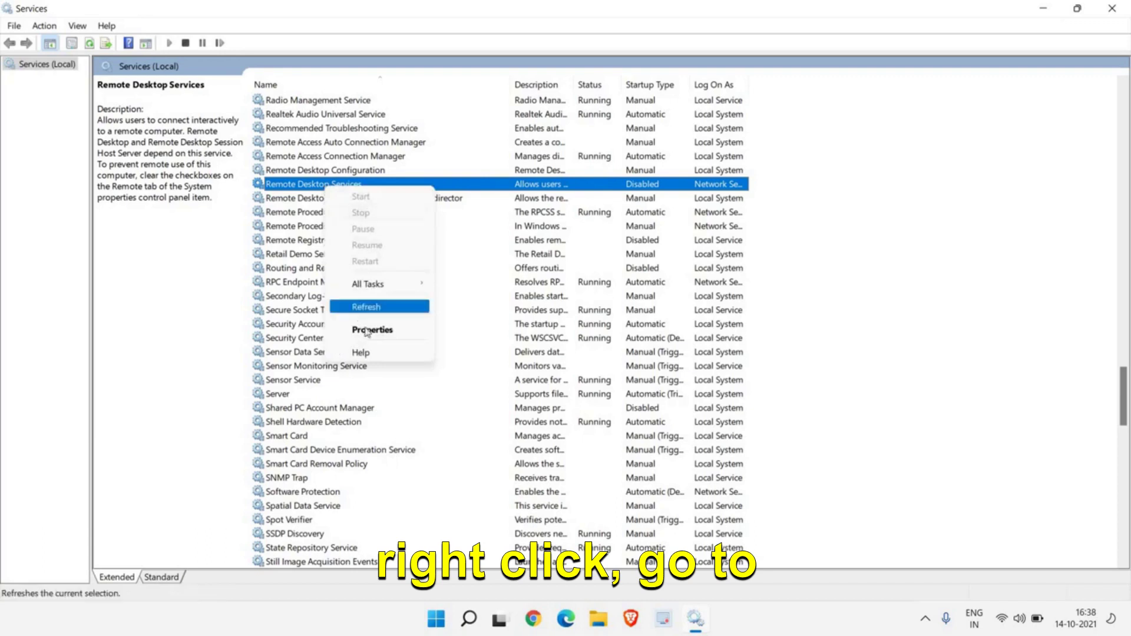
{"action": "left_click", "coordinate": [419, 329]}
{"action": "left_click", "coordinate": [578, 291]}
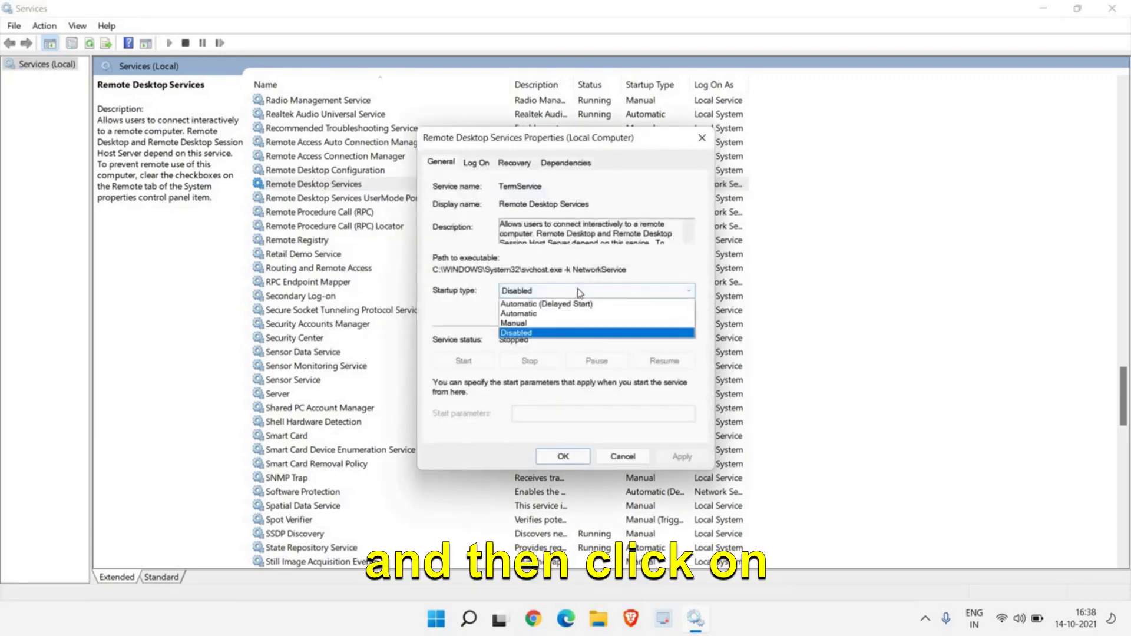
{"action": "left_click", "coordinate": [686, 466]}
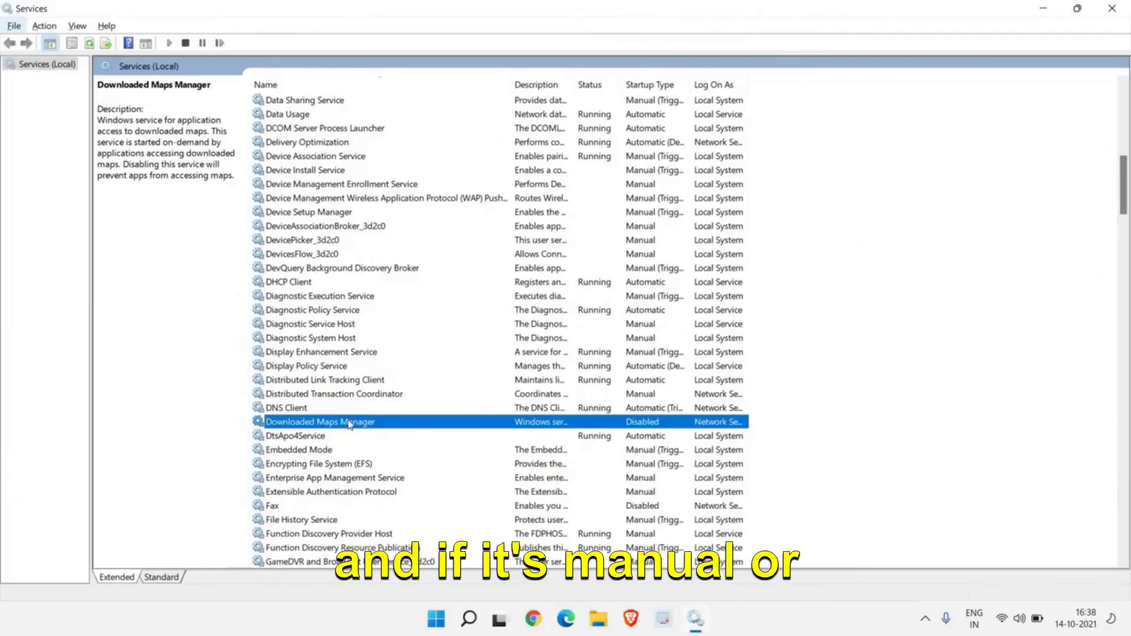
- Set the startup type of the Downloaded Maps Manager service to Disabled, apply the change and accept the properties dialog
{"action": "right_click", "coordinate": [349, 424]}
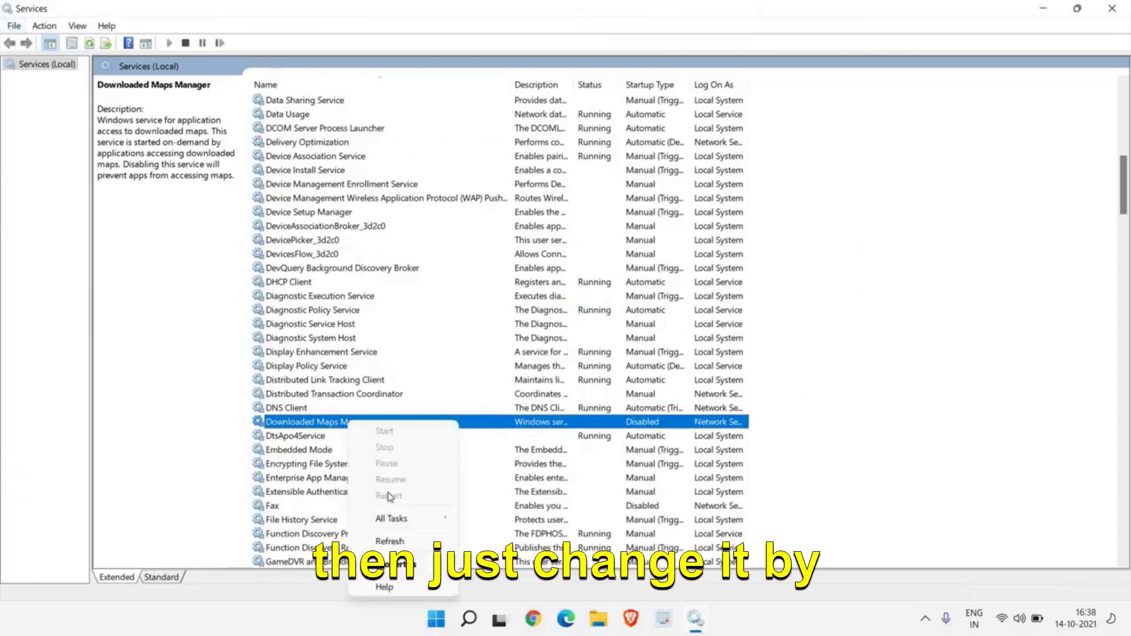
{"action": "left_click", "coordinate": [392, 565]}
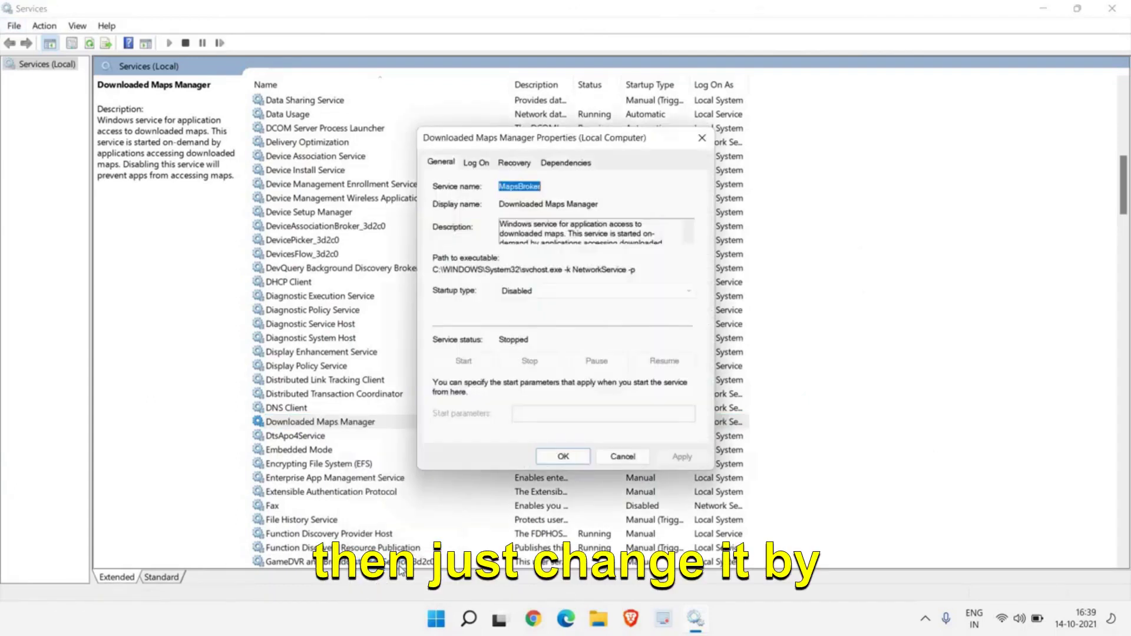
{"action": "left_click", "coordinate": [529, 293]}
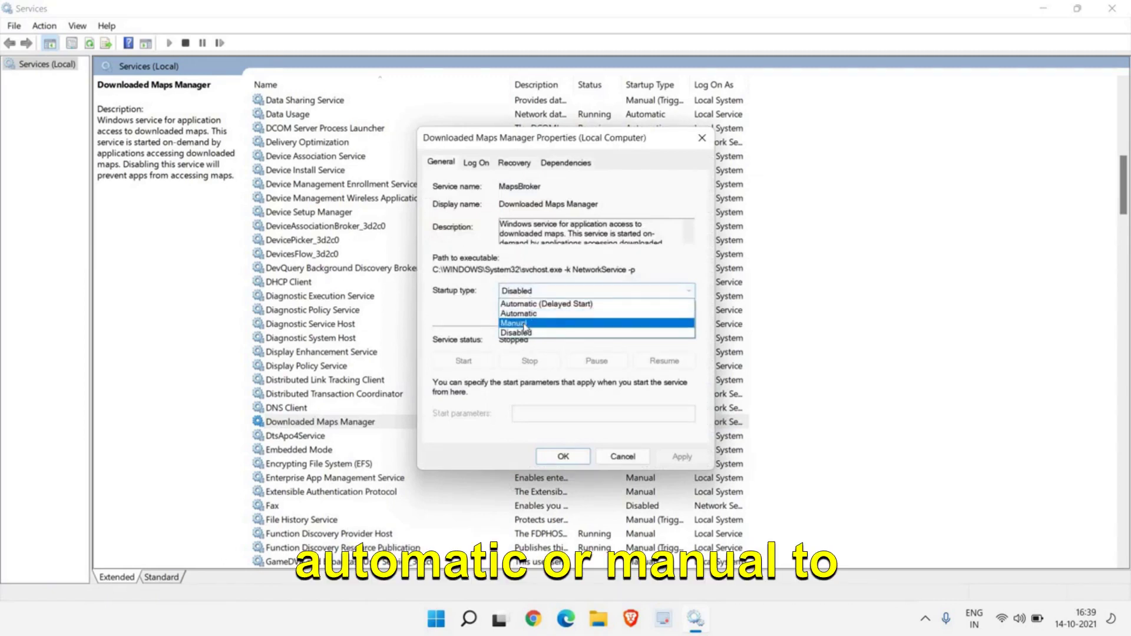
{"action": "left_click", "coordinate": [542, 333]}
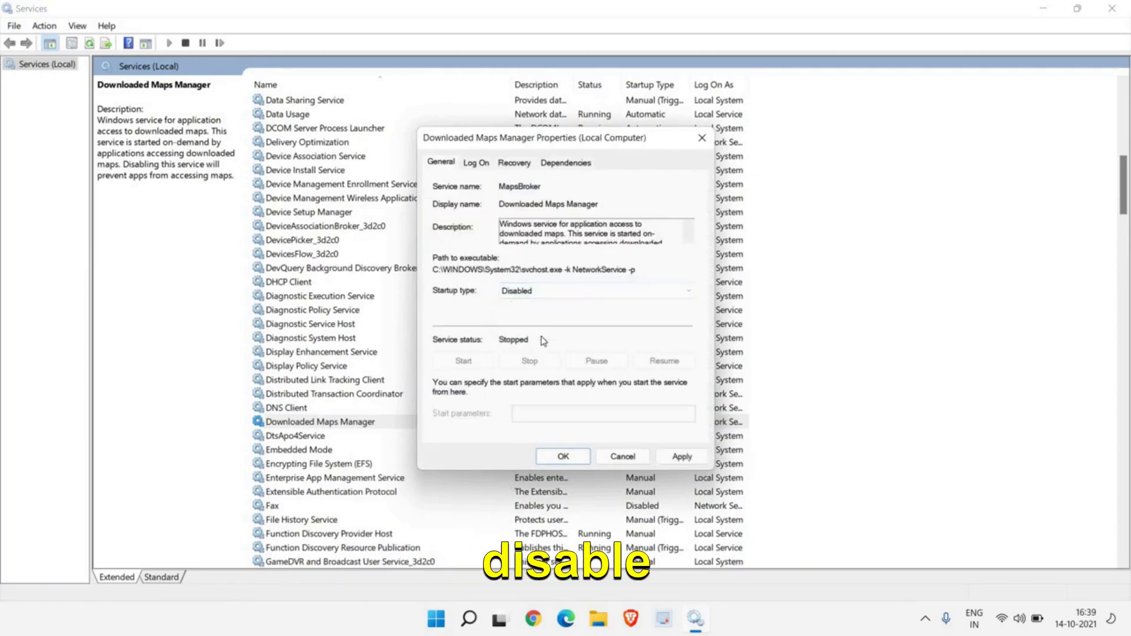
{"action": "left_click", "coordinate": [682, 457]}
{"action": "left_click", "coordinate": [557, 457]}
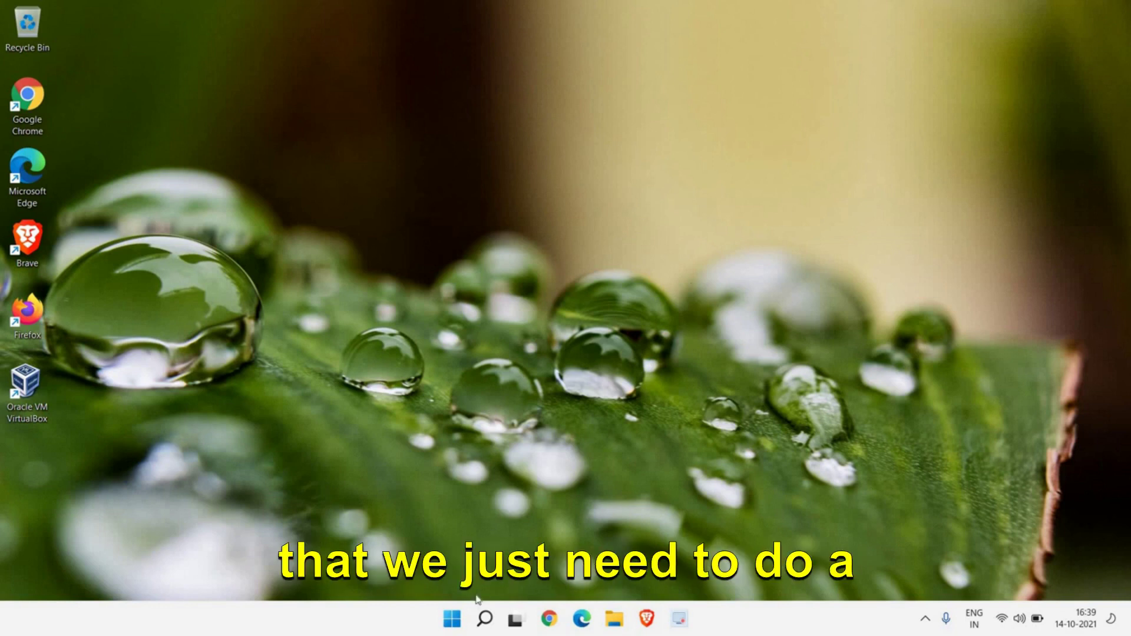
- Turn on transparency effects and animation effects in the Visual effects page of the Accessibility settings
{"action": "right_click", "coordinate": [455, 621]}
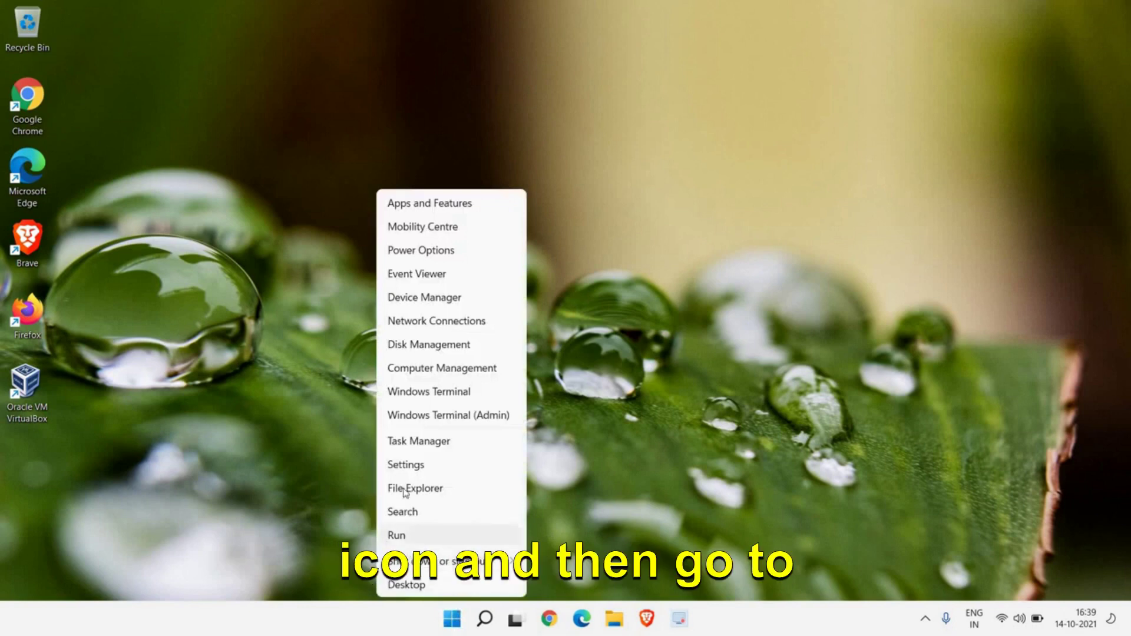
{"action": "left_click", "coordinate": [406, 465]}
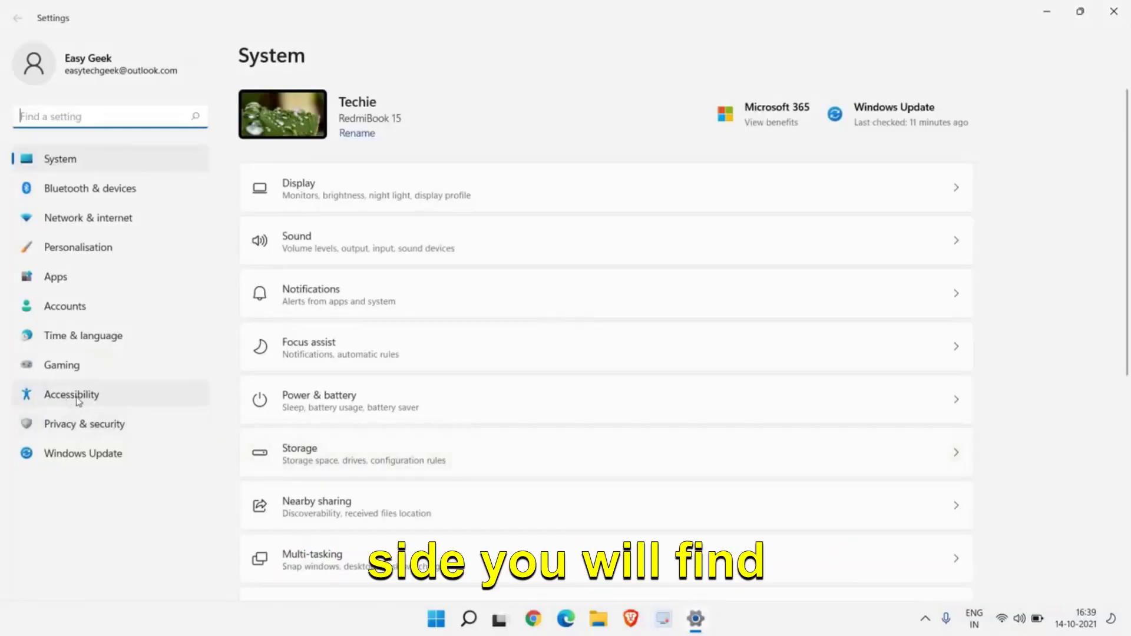
{"action": "left_click", "coordinate": [79, 399]}
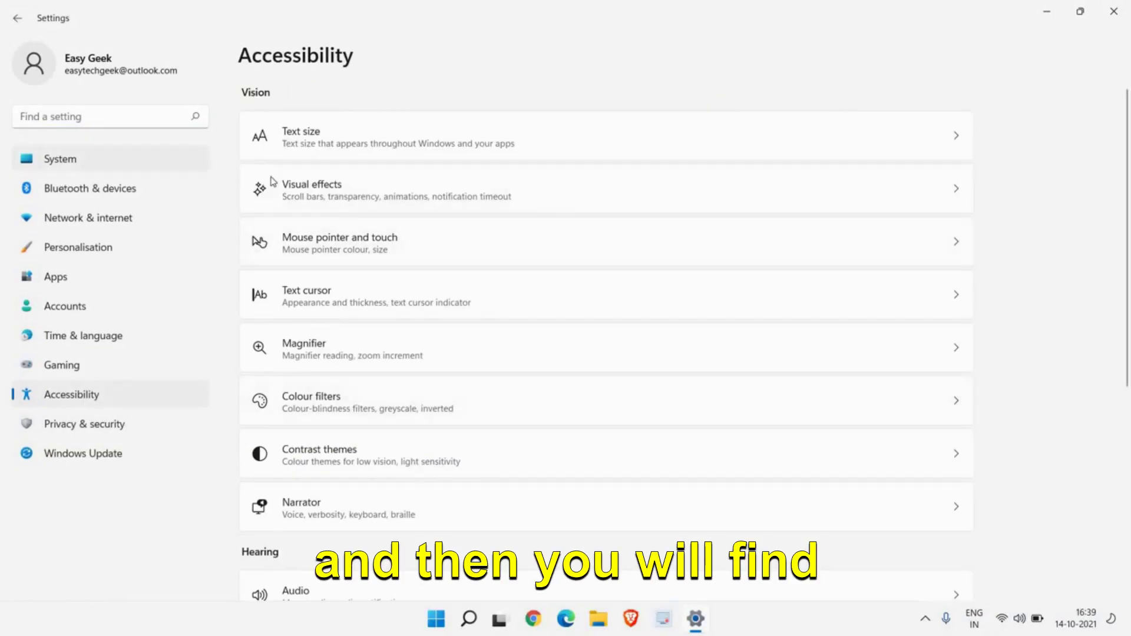
{"action": "left_click", "coordinate": [325, 196]}
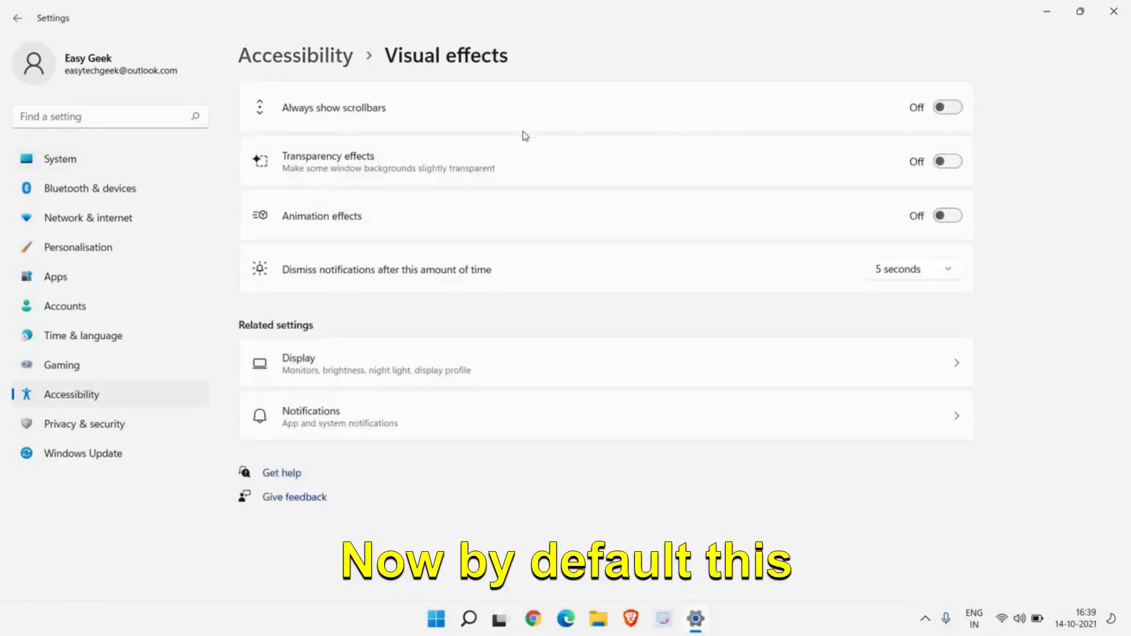
{"action": "left_click", "coordinate": [939, 165]}
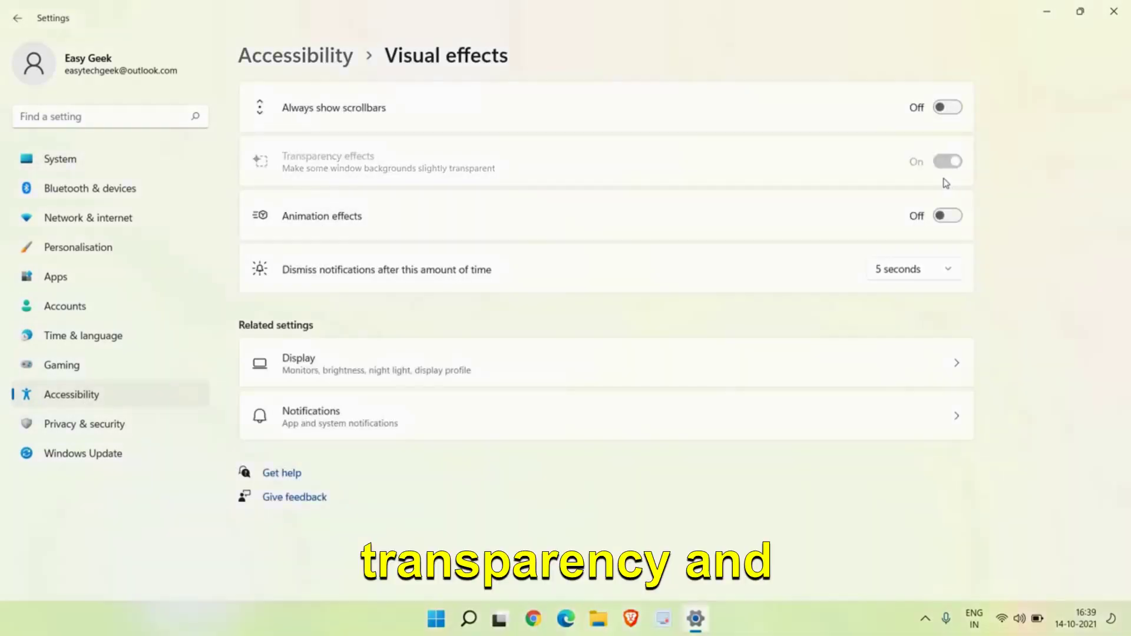
{"action": "left_click", "coordinate": [945, 221]}
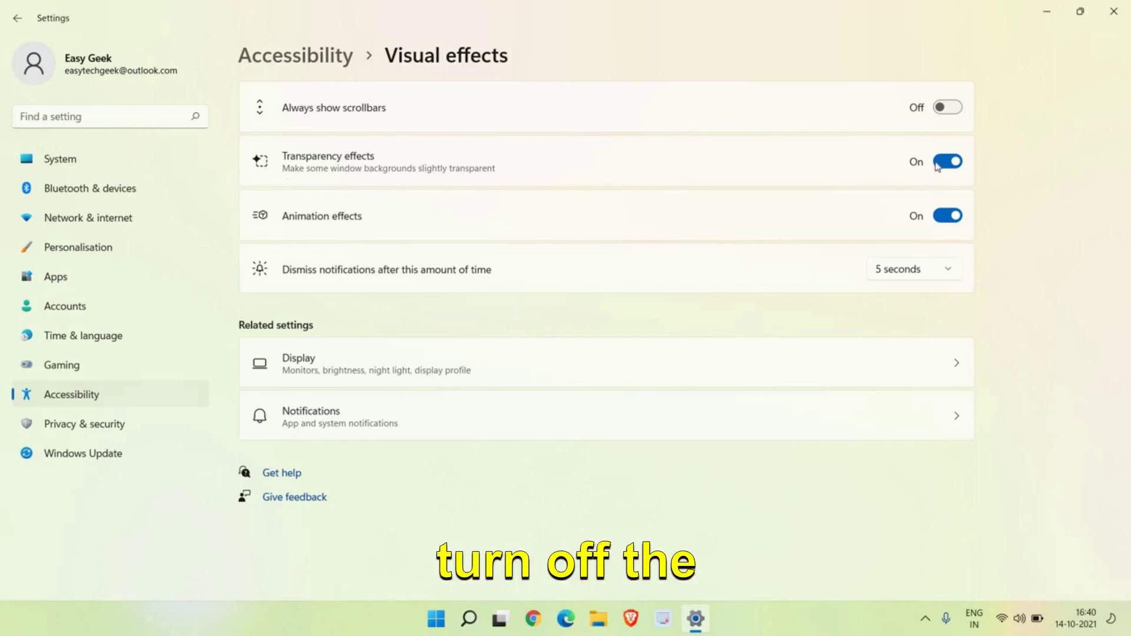
- Turn off both transparency effects and animation effects, and close Settings
{"action": "left_click", "coordinate": [943, 162]}
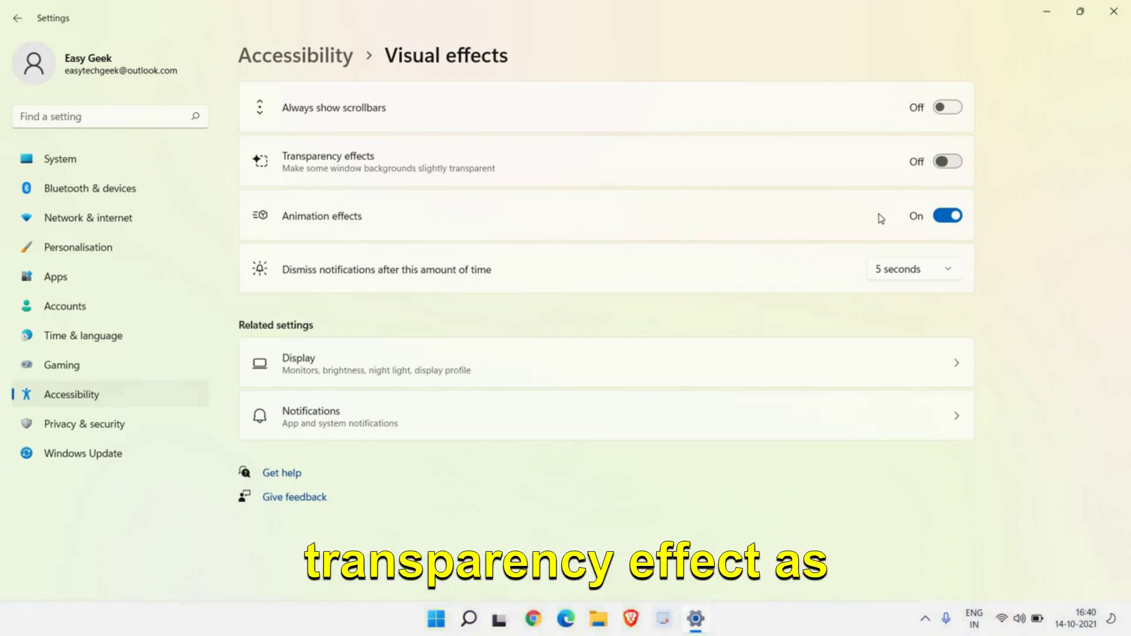
{"action": "left_click", "coordinate": [948, 215]}
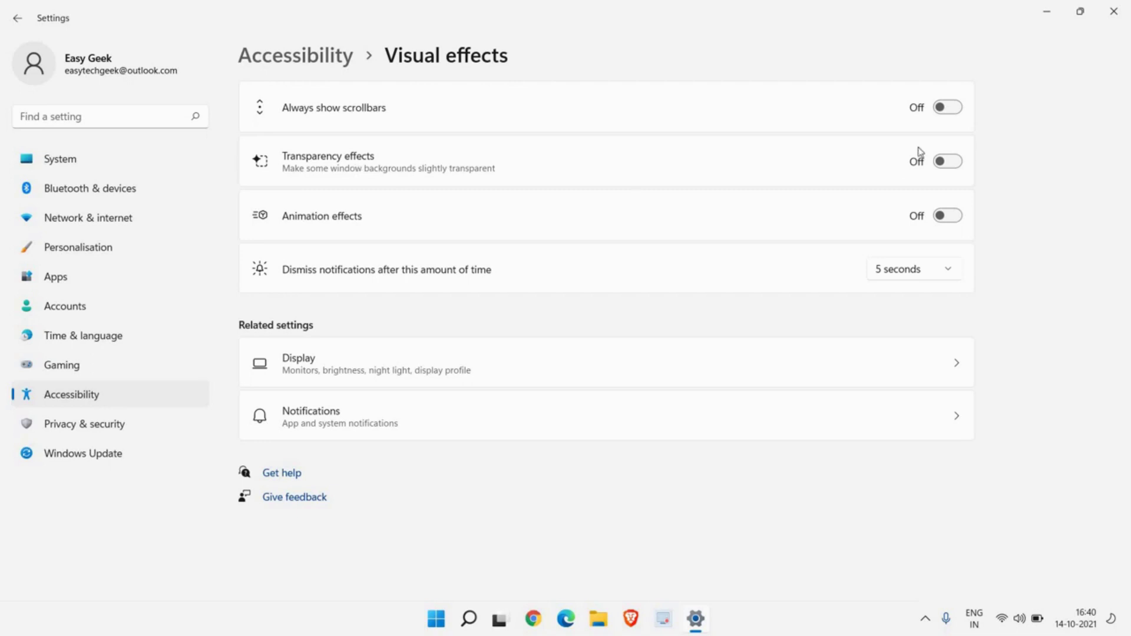
{"action": "key", "text": "alt+F4"}
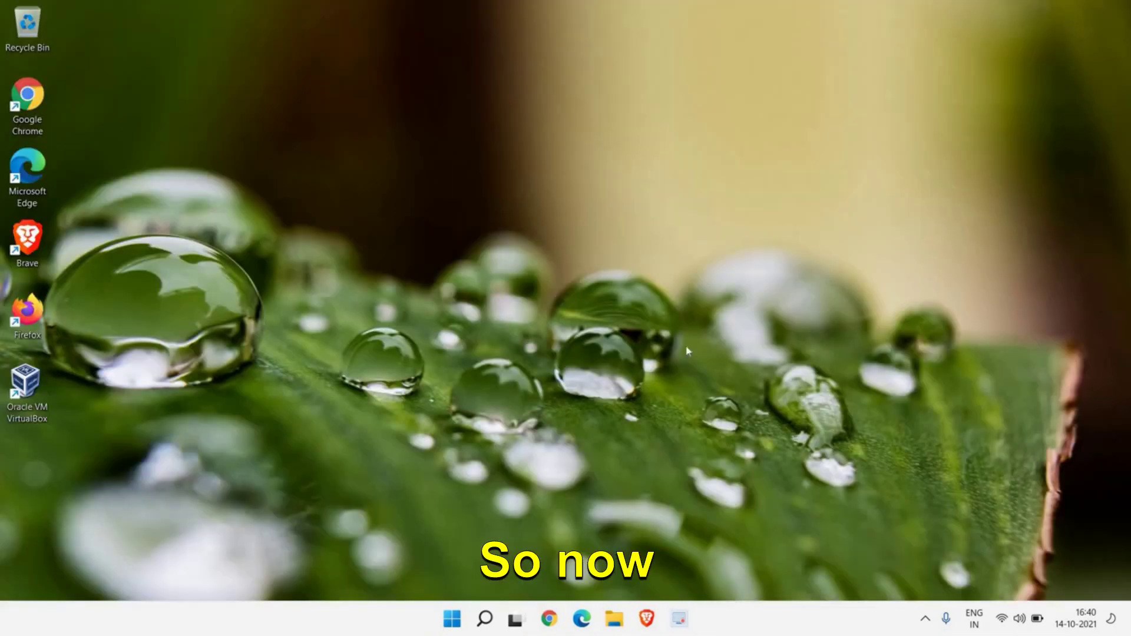
- Review the startup apps in Task Manager, including the actions available for Krisp, and close Task Manager
{"action": "right_click", "coordinate": [452, 620]}
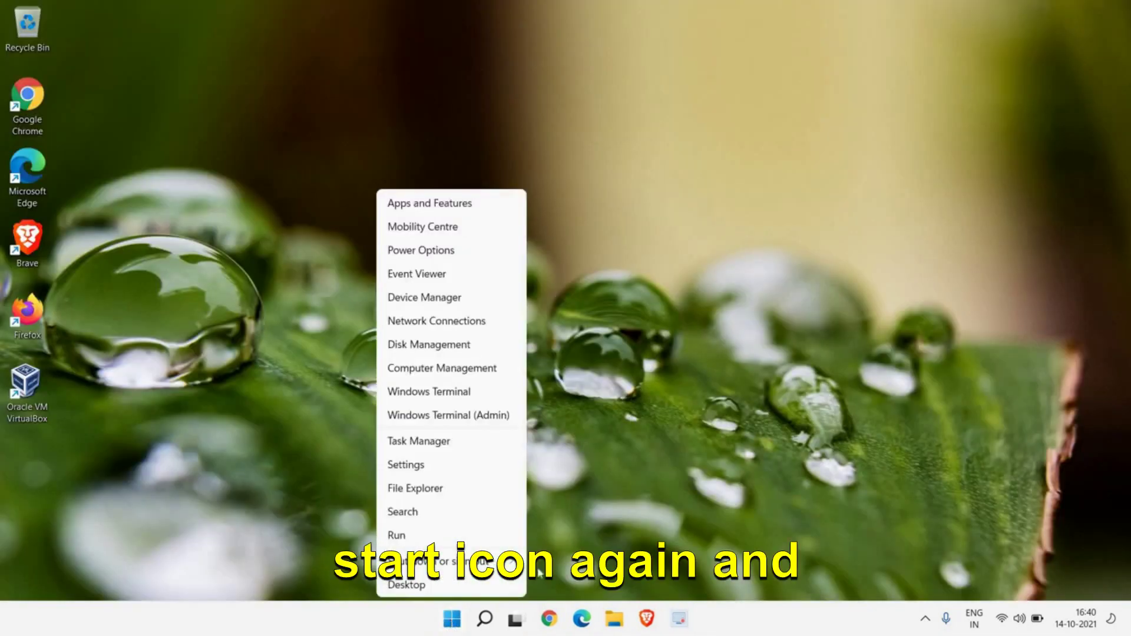
{"action": "left_click", "coordinate": [413, 448]}
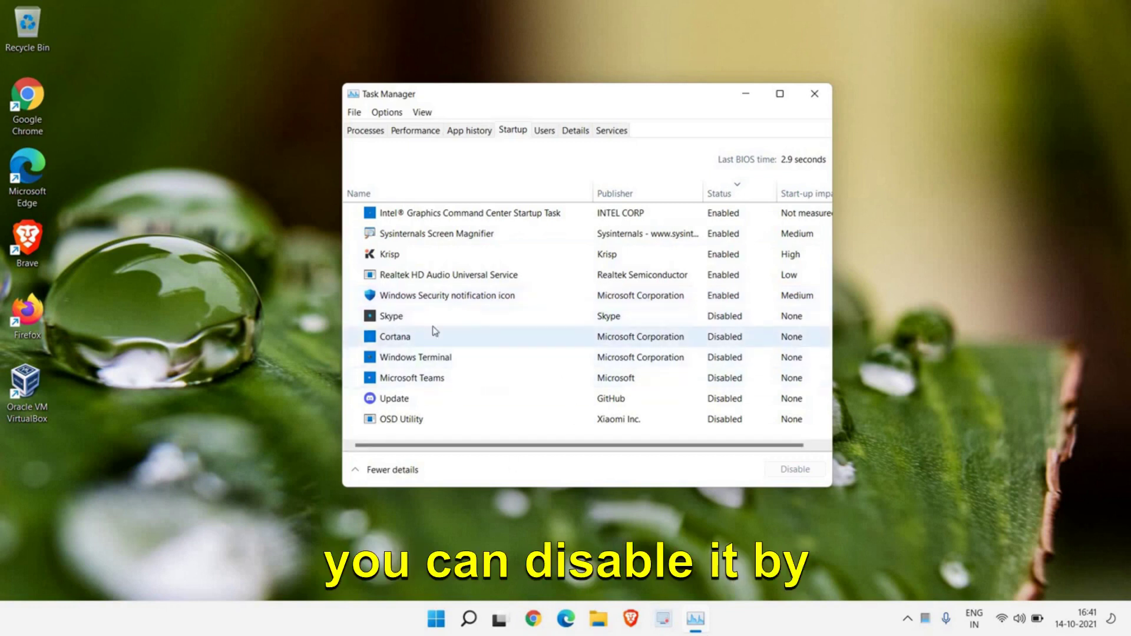
{"action": "right_click", "coordinate": [412, 257]}
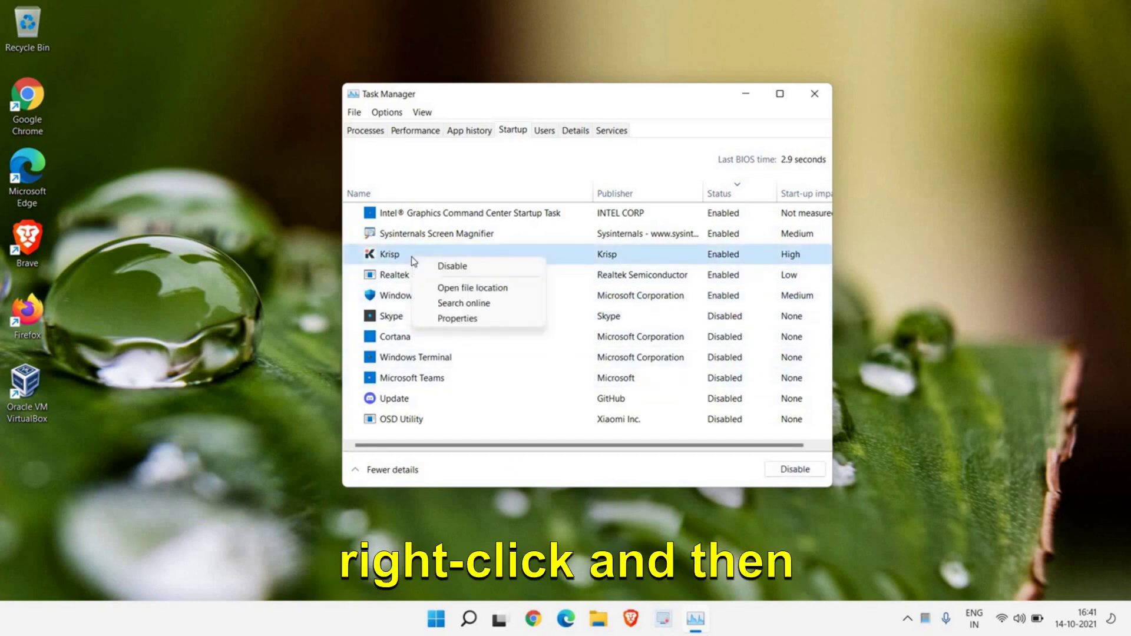
{"action": "left_click", "coordinate": [611, 280]}
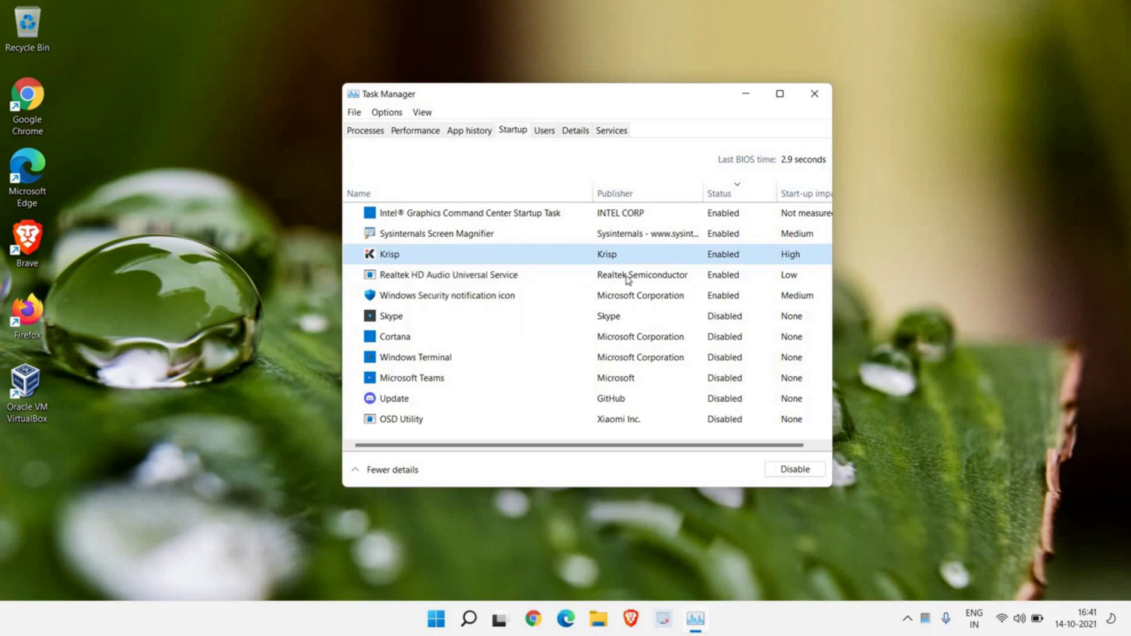
{"action": "left_click", "coordinate": [612, 277]}
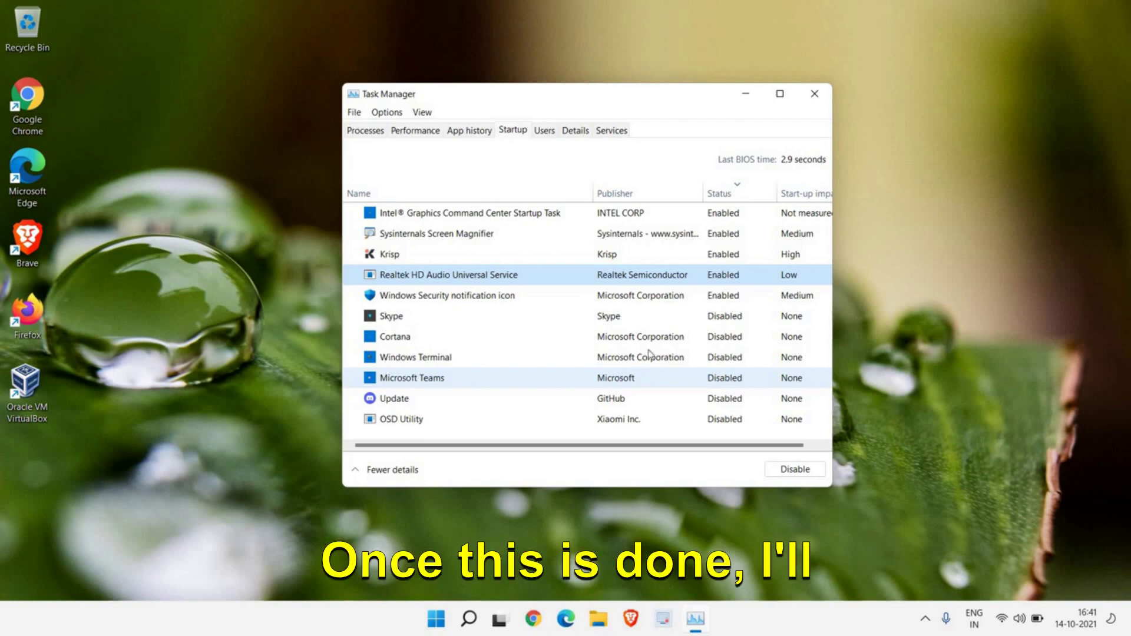
{"action": "left_click", "coordinate": [815, 94]}
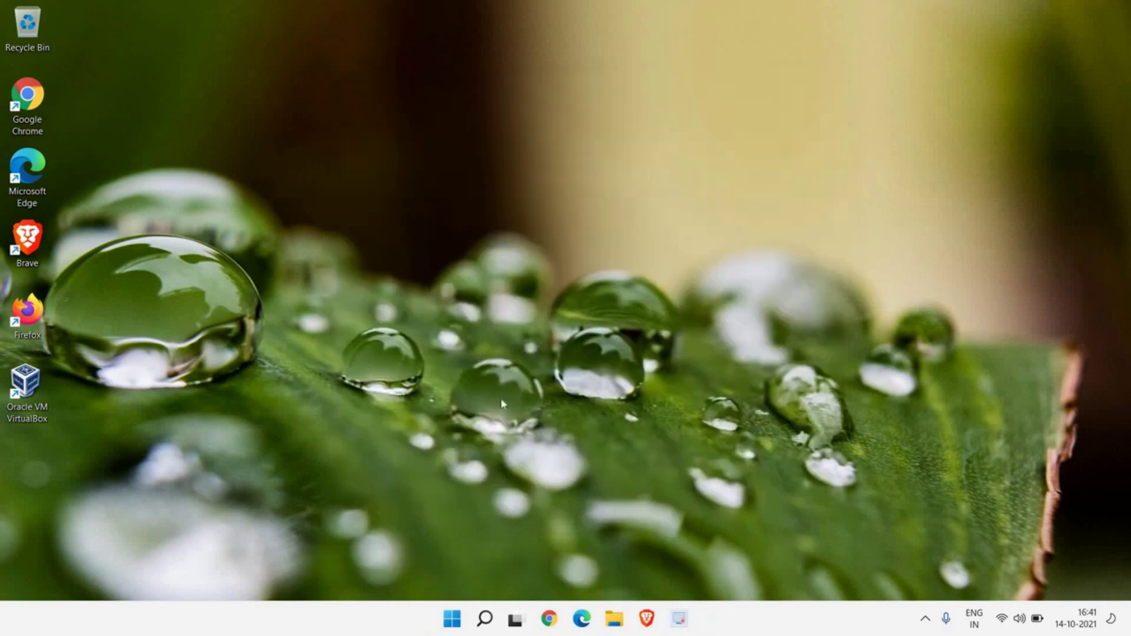
- Launch Disk Clean-up for the Windows (C:) drive by running cleanmgr
{"action": "right_click", "coordinate": [455, 623]}
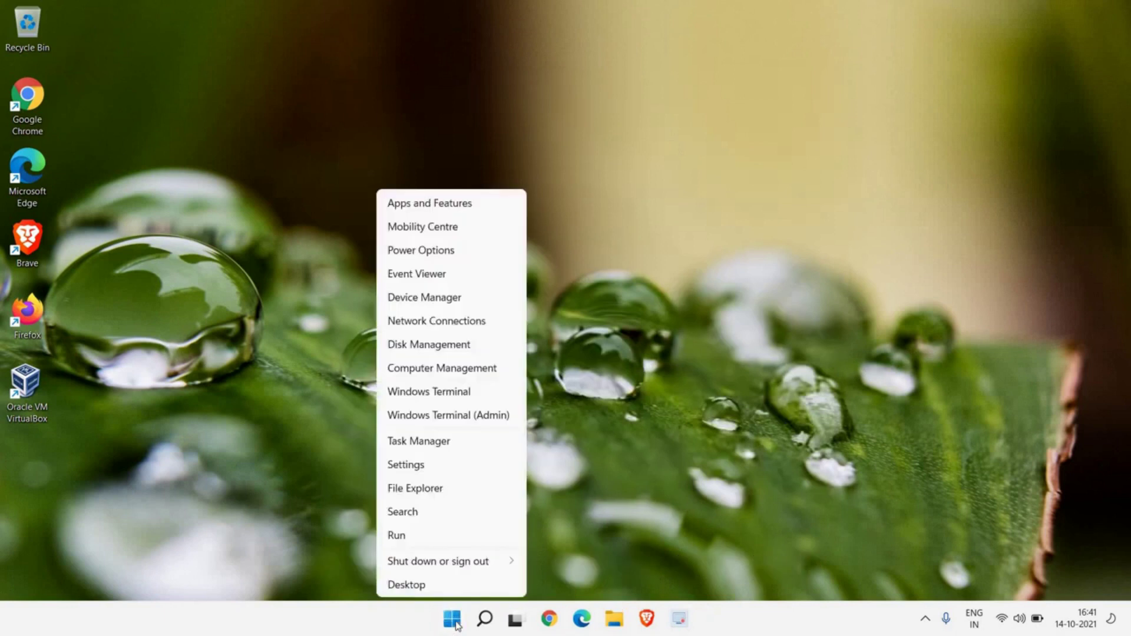
{"action": "left_click", "coordinate": [398, 535]}
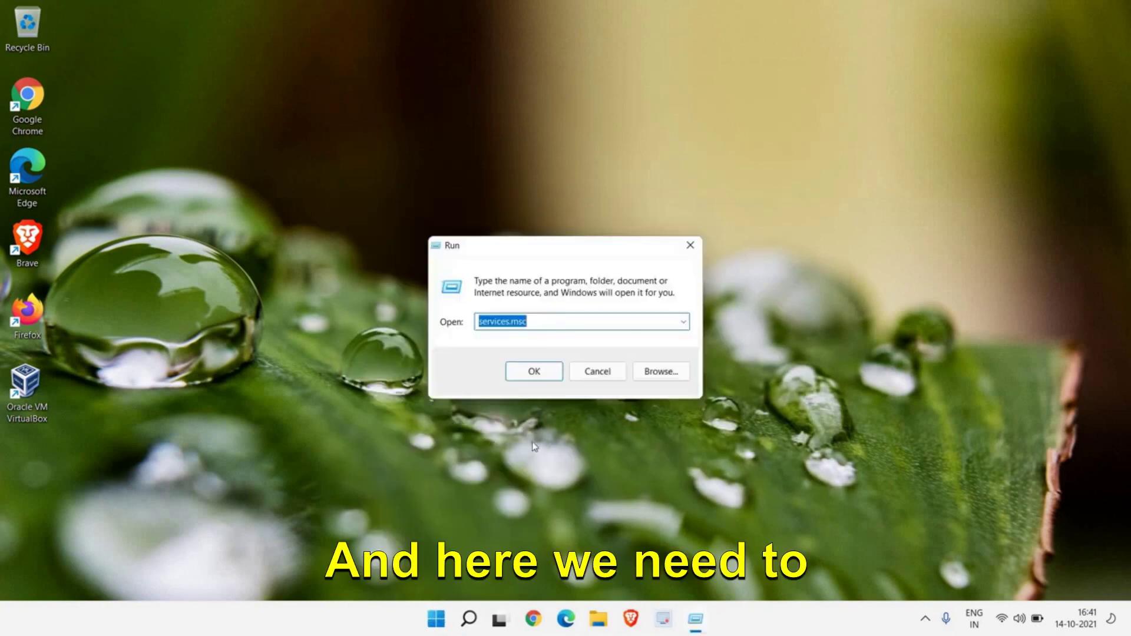
{"action": "type", "text": "cl"}
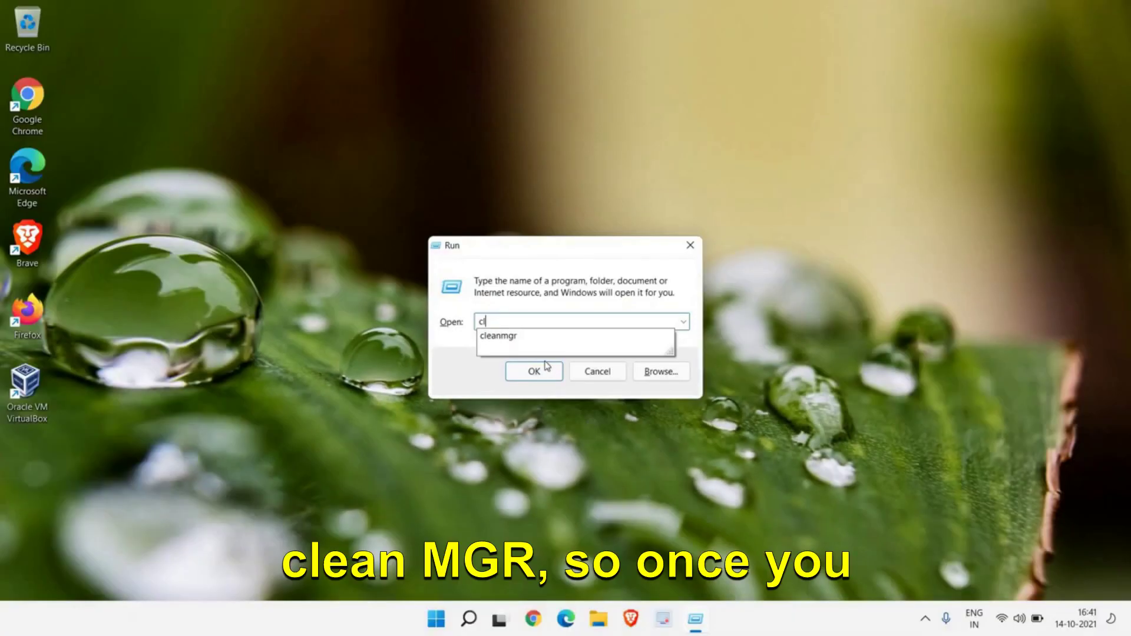
{"action": "mouse_move", "coordinate": [523, 342]}
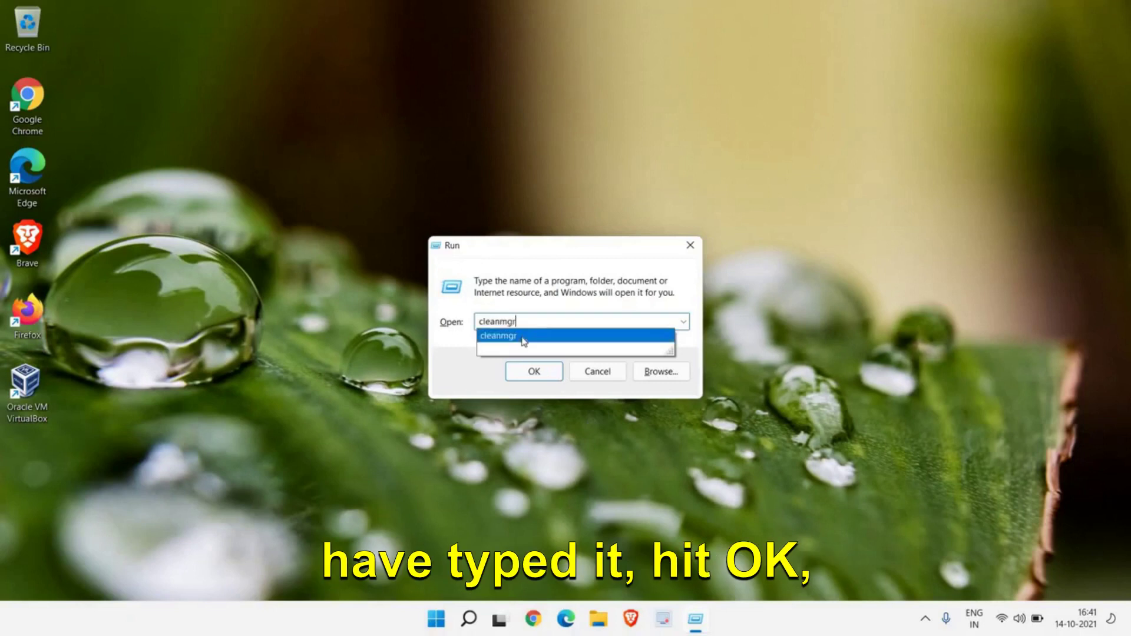
{"action": "left_click", "coordinate": [534, 371]}
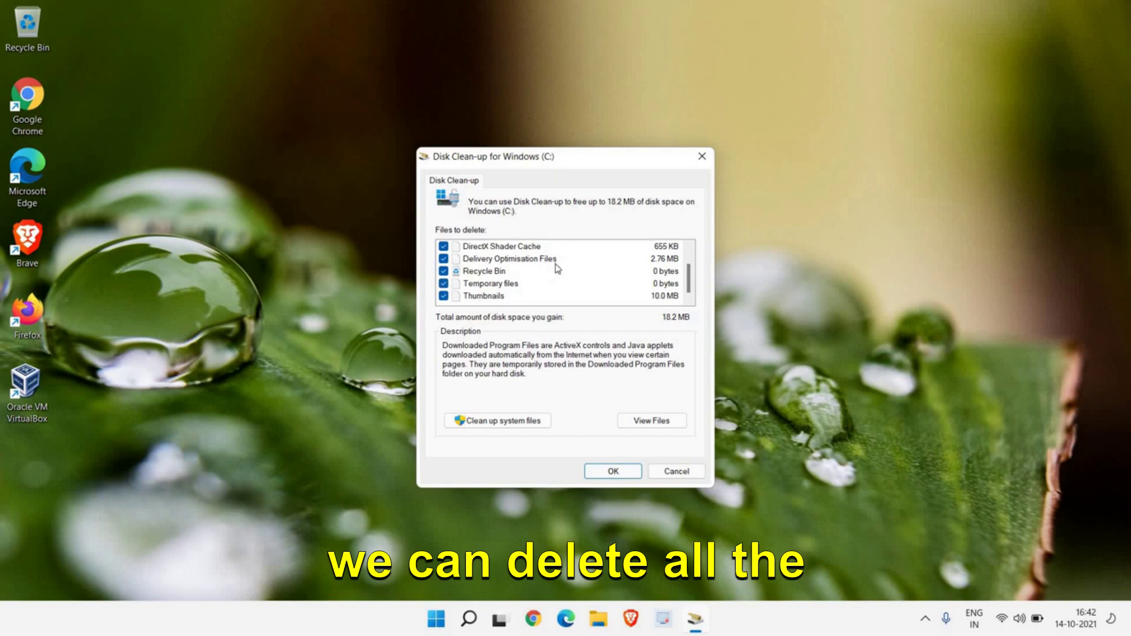
- Review the checked file categories for drive C: and permanently delete those files with Disk Clean-up
{"action": "scroll", "coordinate": [557, 268], "scroll_direction": "up", "scroll_amount": 1}
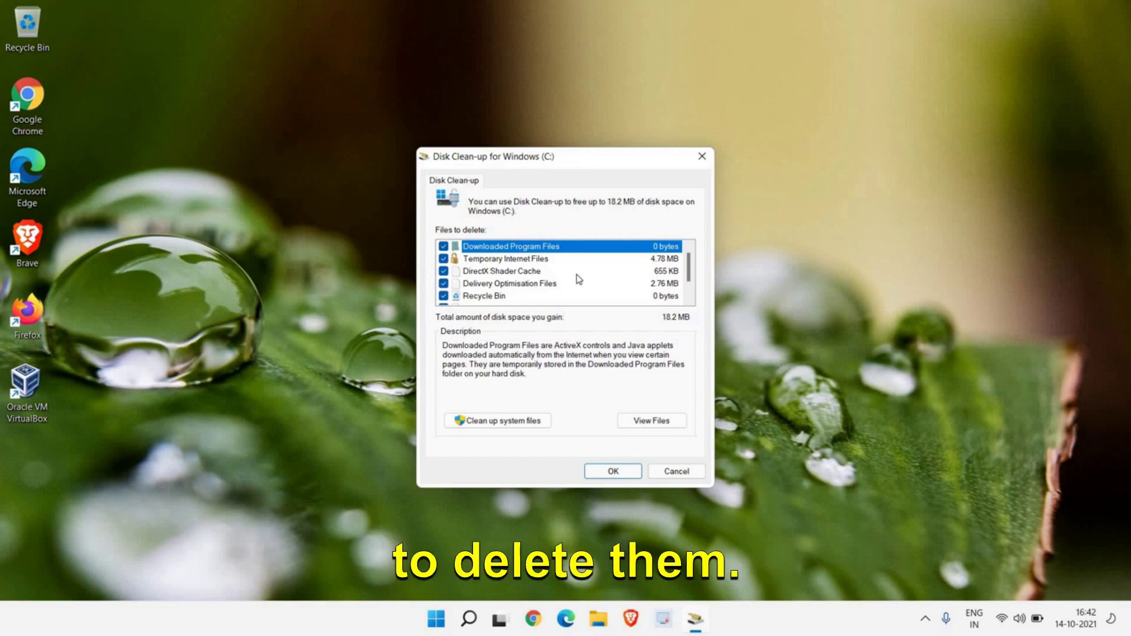
{"action": "scroll", "coordinate": [578, 279], "scroll_direction": "down", "scroll_amount": 1}
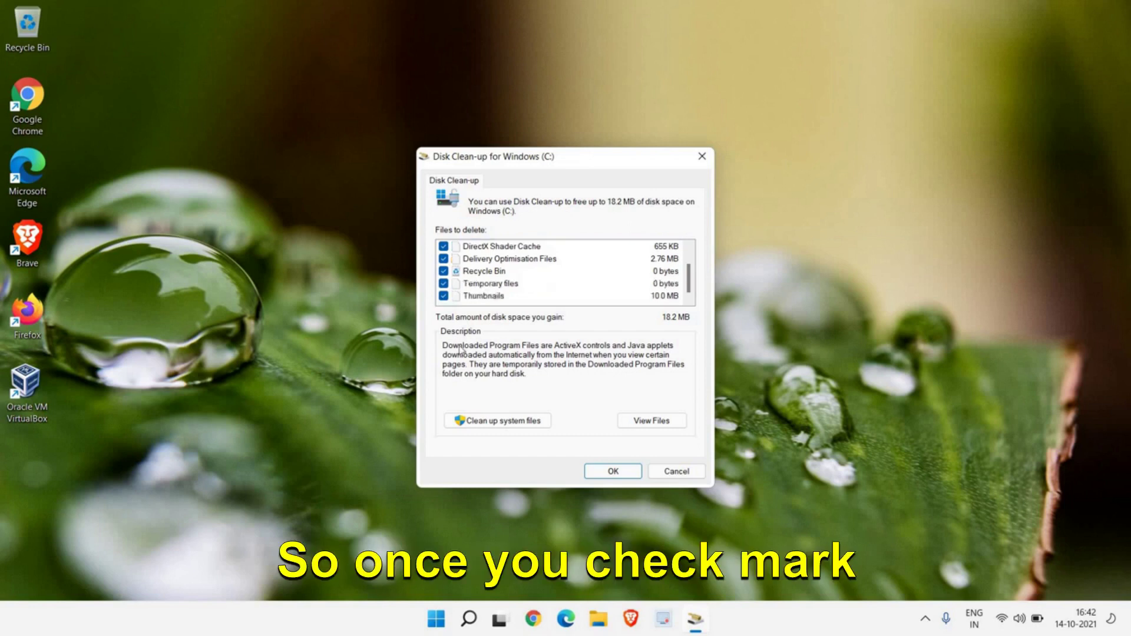
{"action": "left_click", "coordinate": [611, 477]}
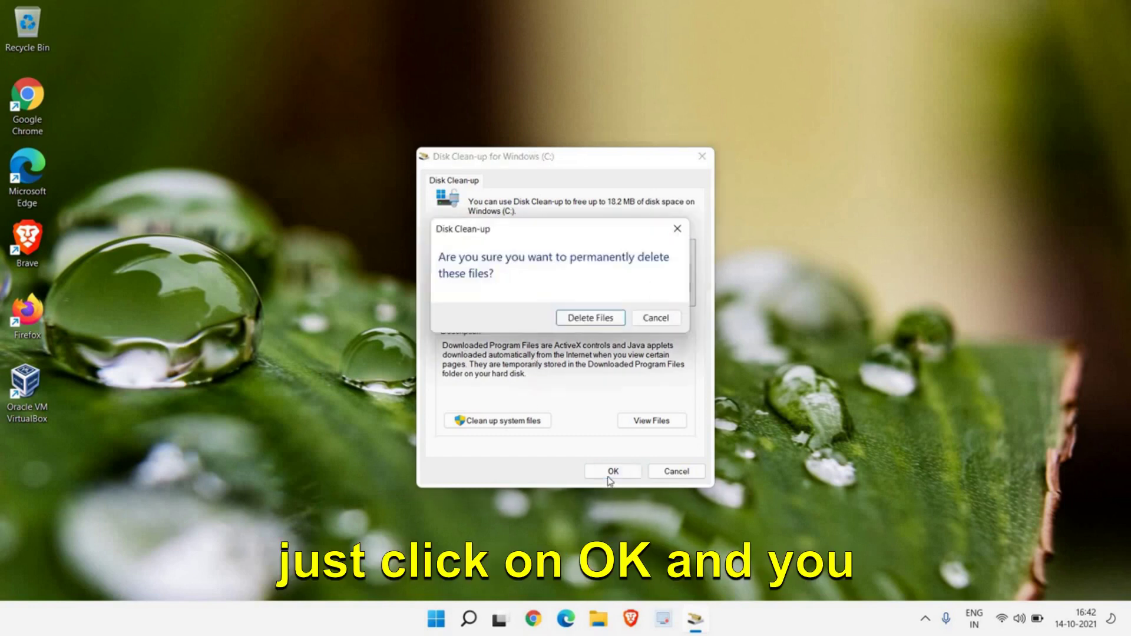
{"action": "left_click", "coordinate": [591, 322]}
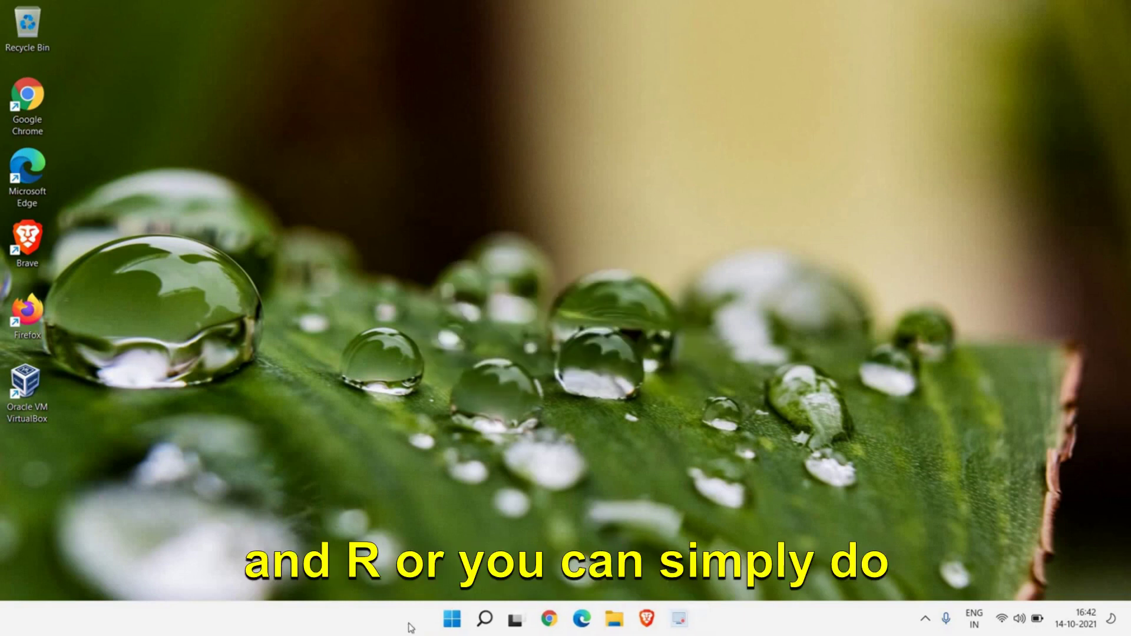
- Open Programs and Features by running appwiz.cpl, and maximize its window
{"action": "right_click", "coordinate": [451, 624]}
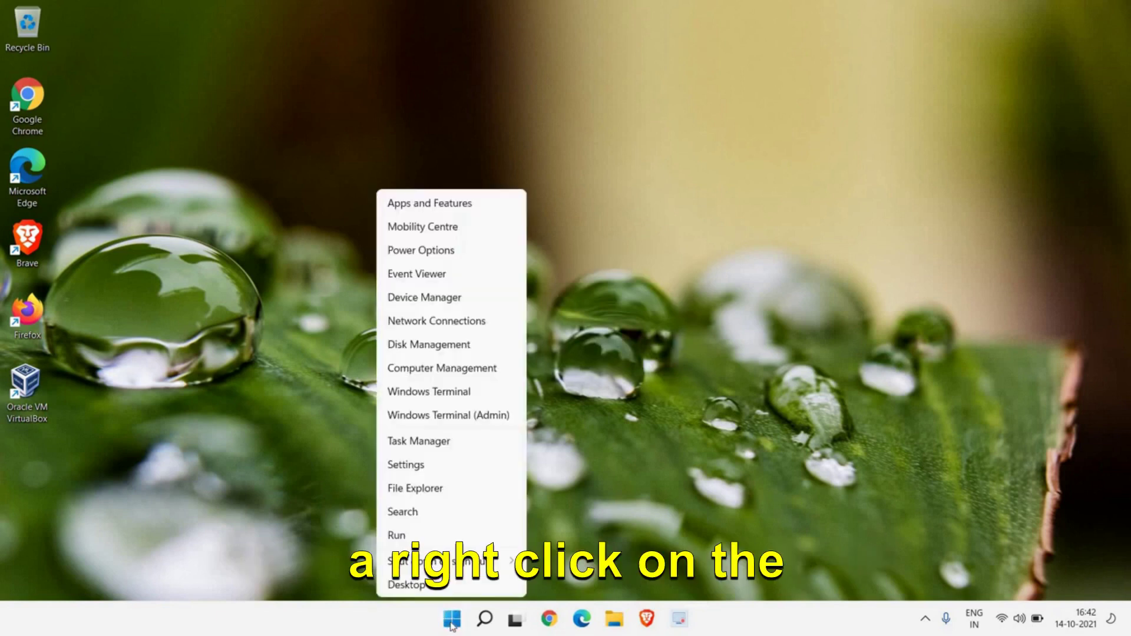
{"action": "left_click", "coordinate": [412, 542]}
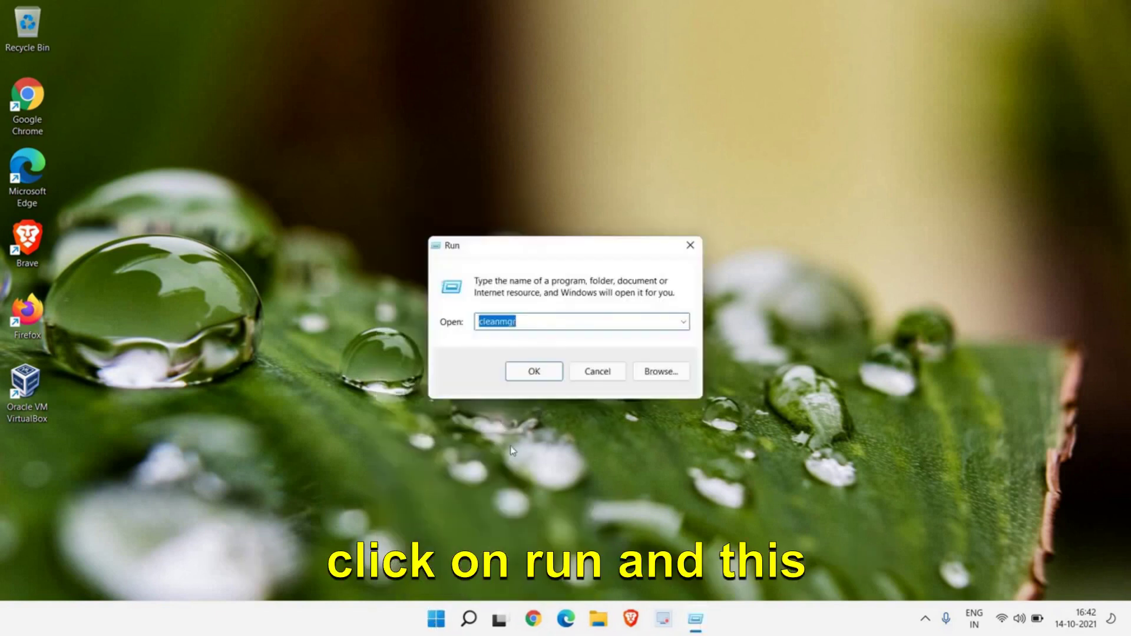
{"action": "type", "text": "app"}
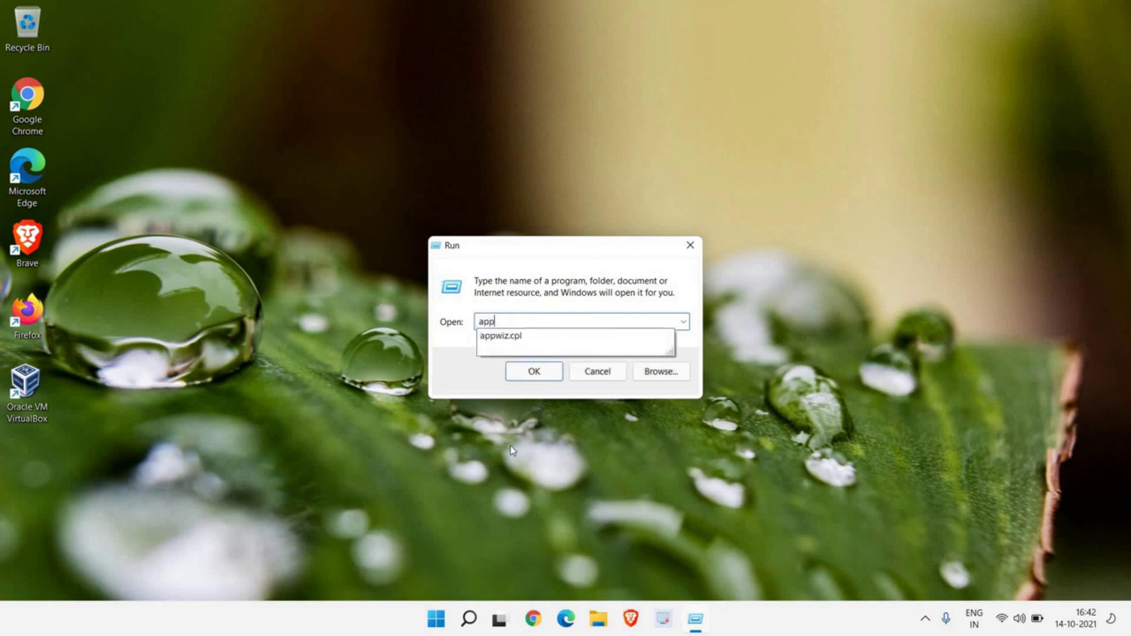
{"action": "key", "text": "Down"}
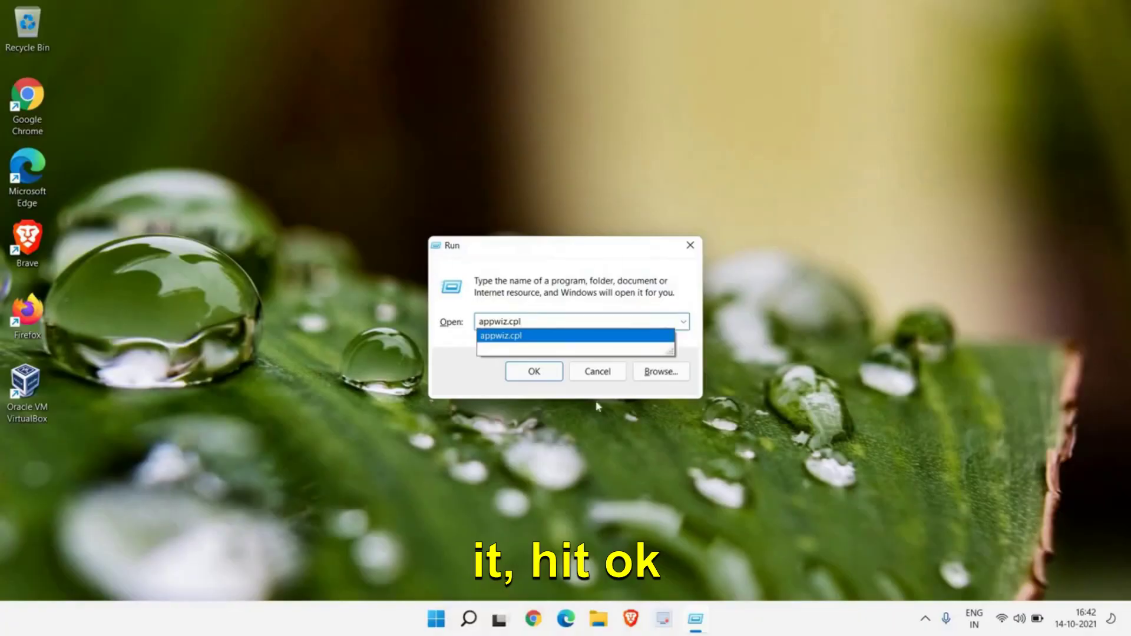
{"action": "left_click", "coordinate": [558, 298]}
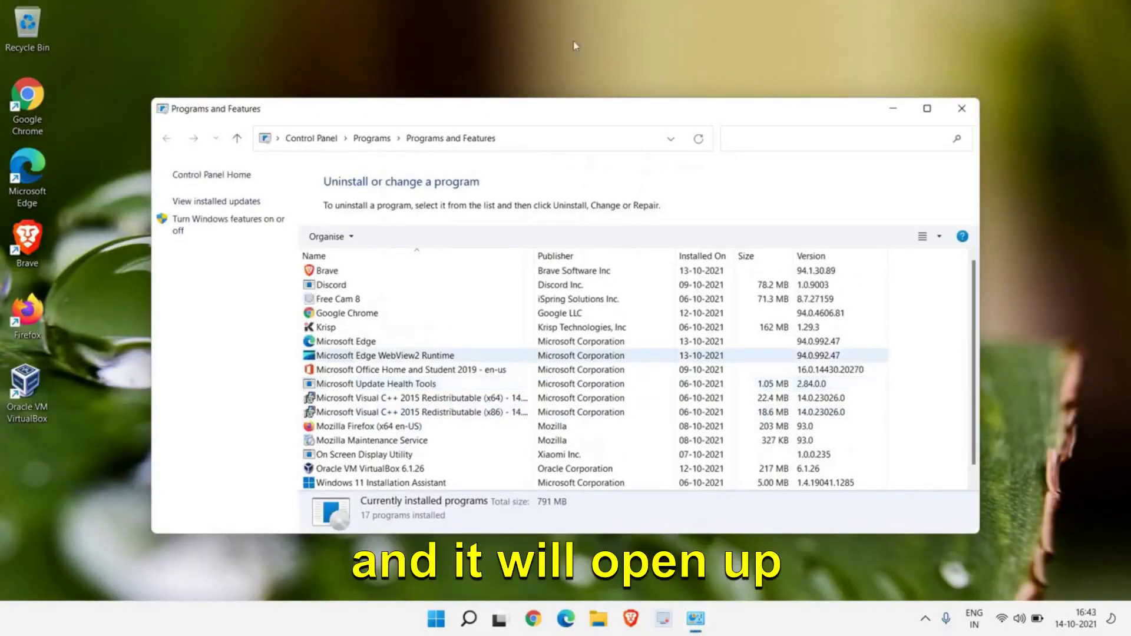
{"action": "double_click", "coordinate": [482, 108]}
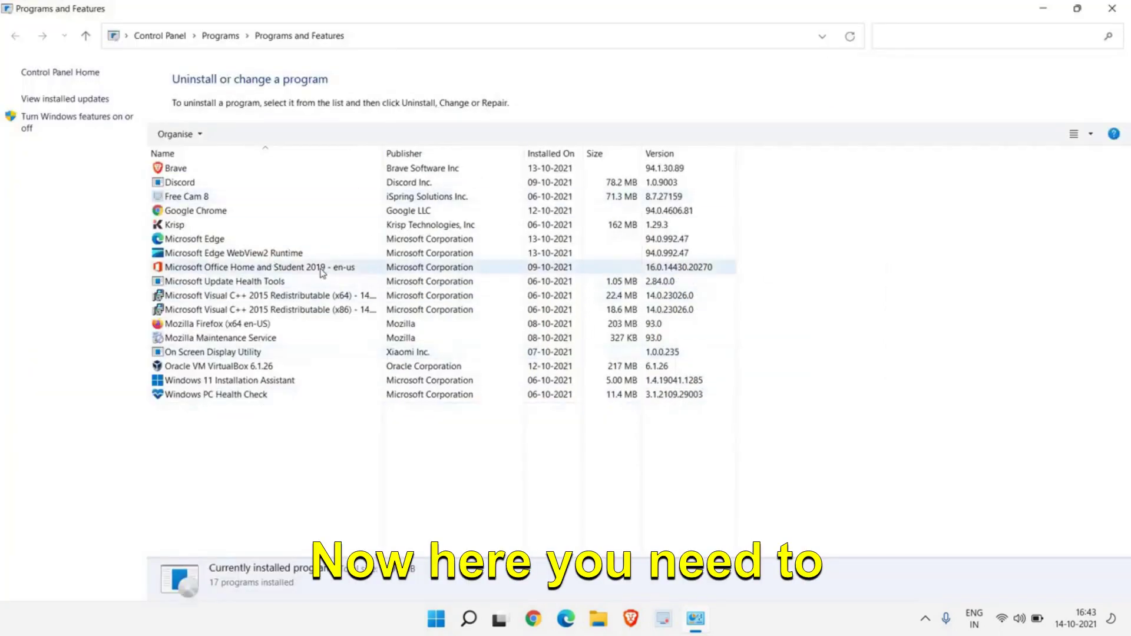
- Check the uninstall option available for Brave in the installed programs list, and close Programs and Features
{"action": "left_click", "coordinate": [261, 174]}
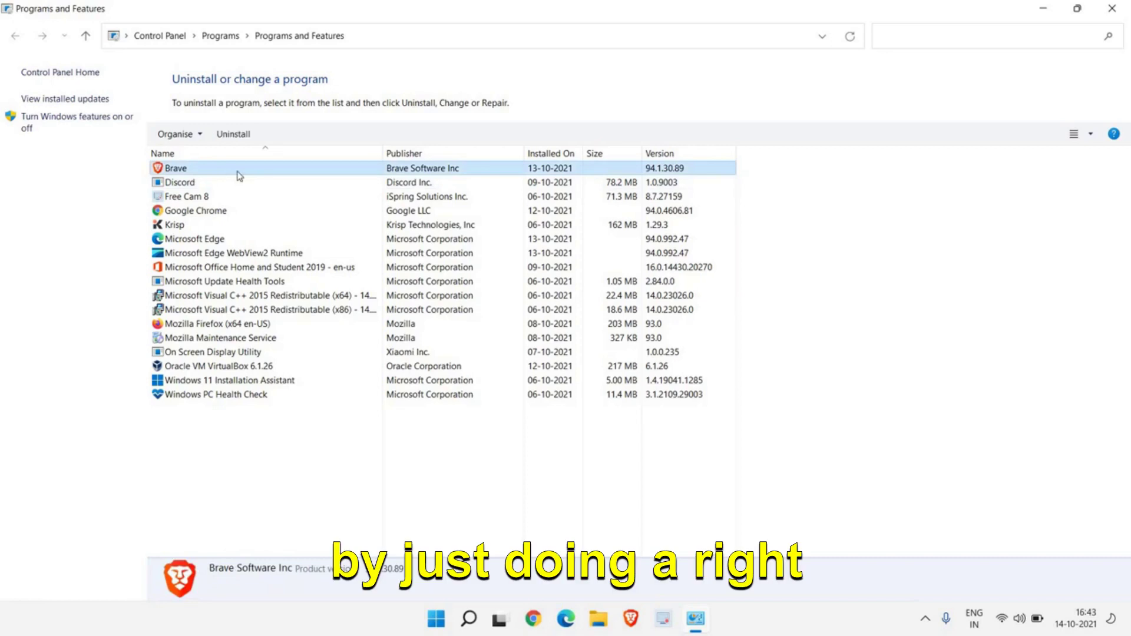
{"action": "right_click", "coordinate": [239, 176]}
{"action": "left_click", "coordinate": [240, 175]}
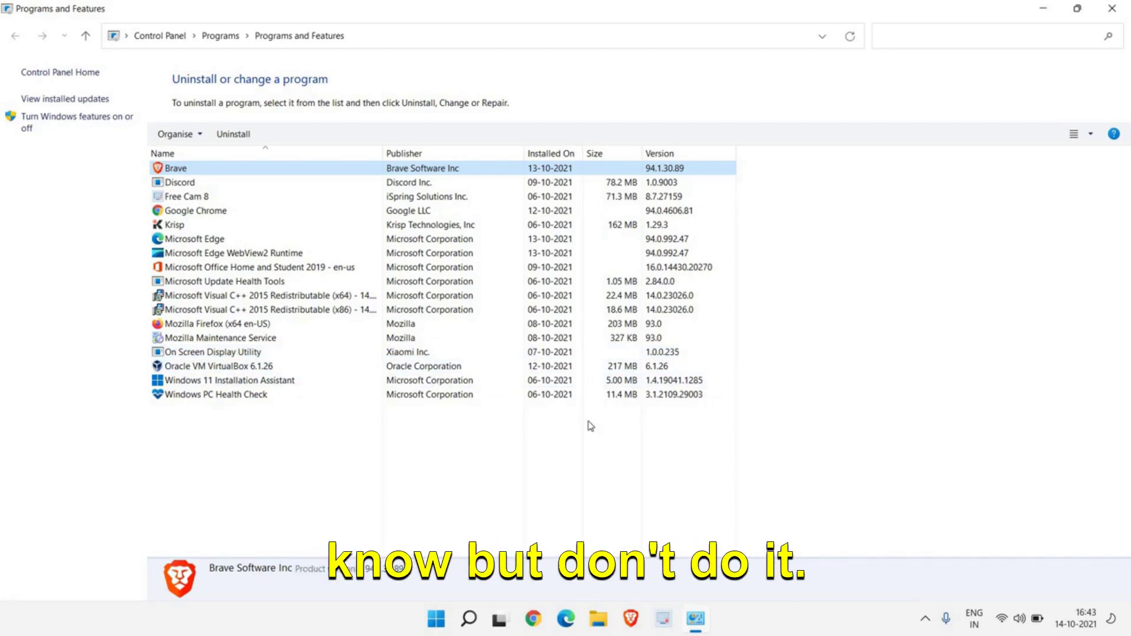
{"action": "left_click", "coordinate": [1112, 8]}
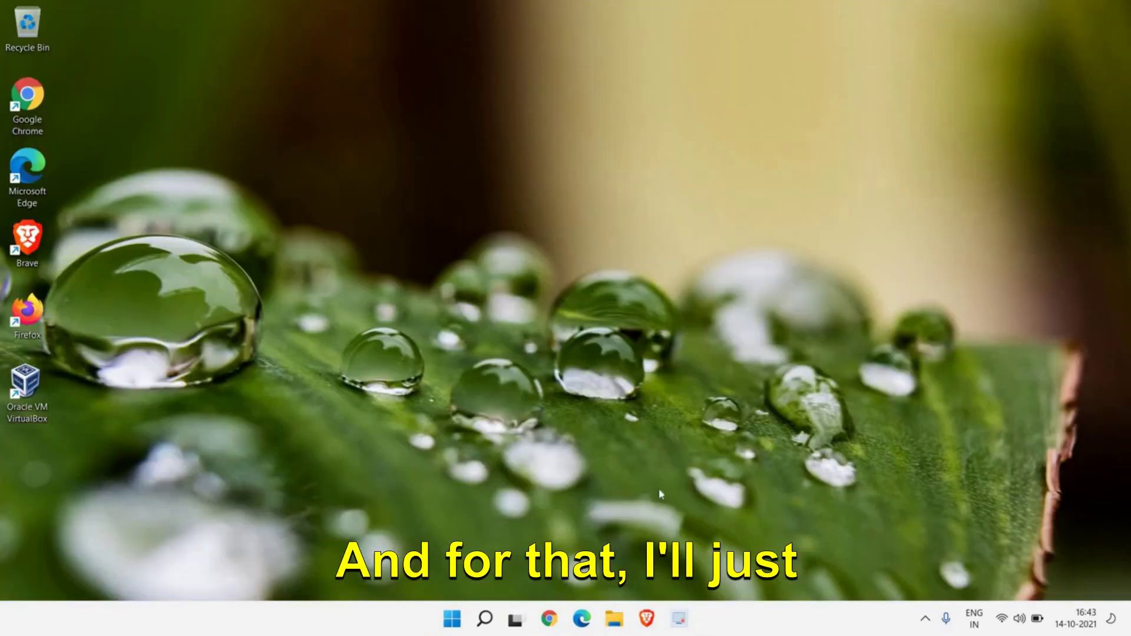
- Search for windows, open Windows Update settings to review the available updates, and minimize Settings
{"action": "left_click", "coordinate": [485, 619]}
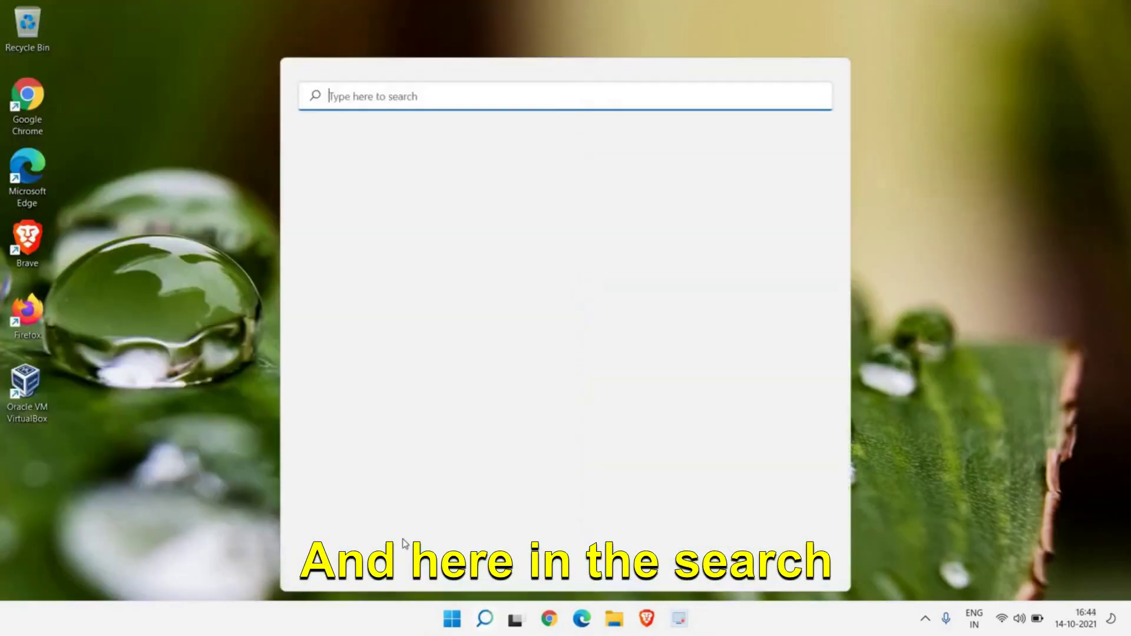
{"action": "type", "text": "windows"}
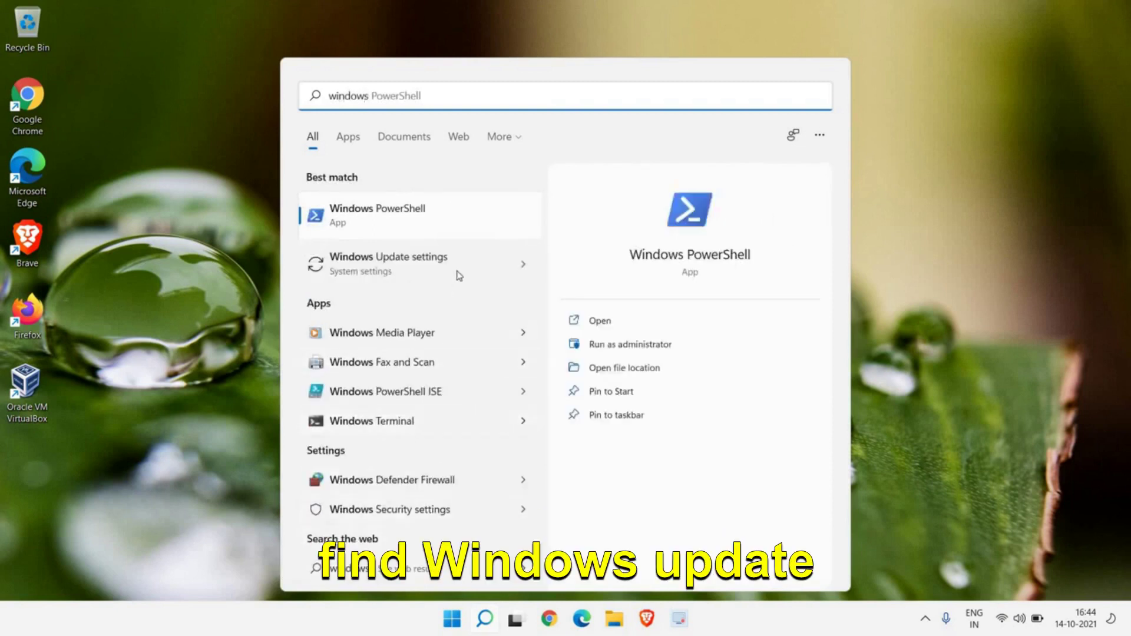
{"action": "left_click", "coordinate": [460, 276]}
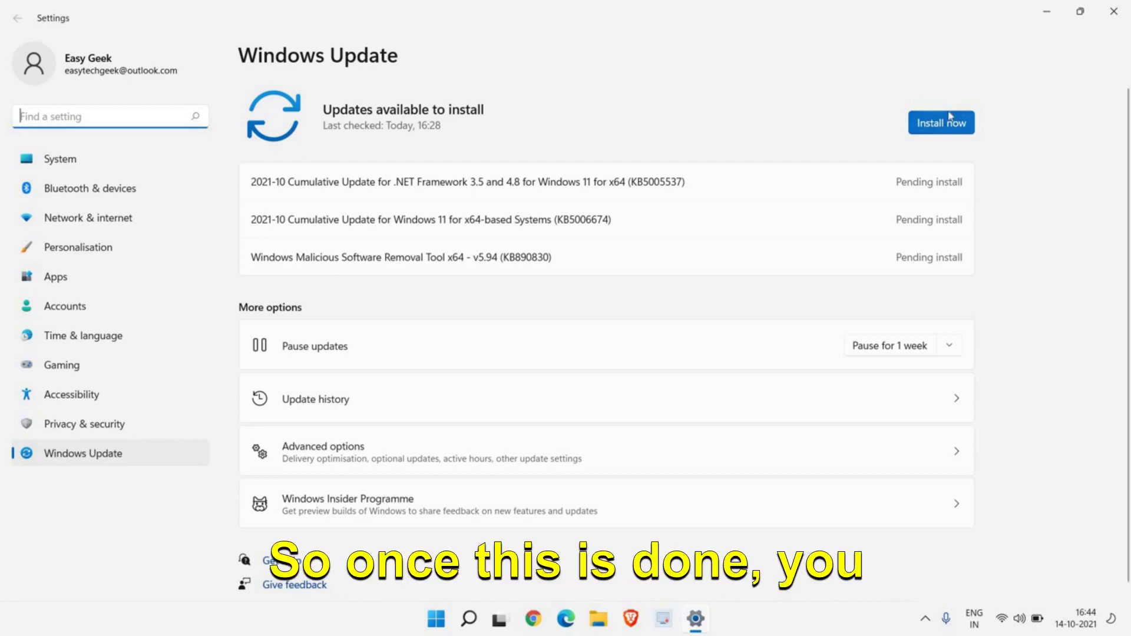
{"action": "left_click", "coordinate": [1047, 13]}
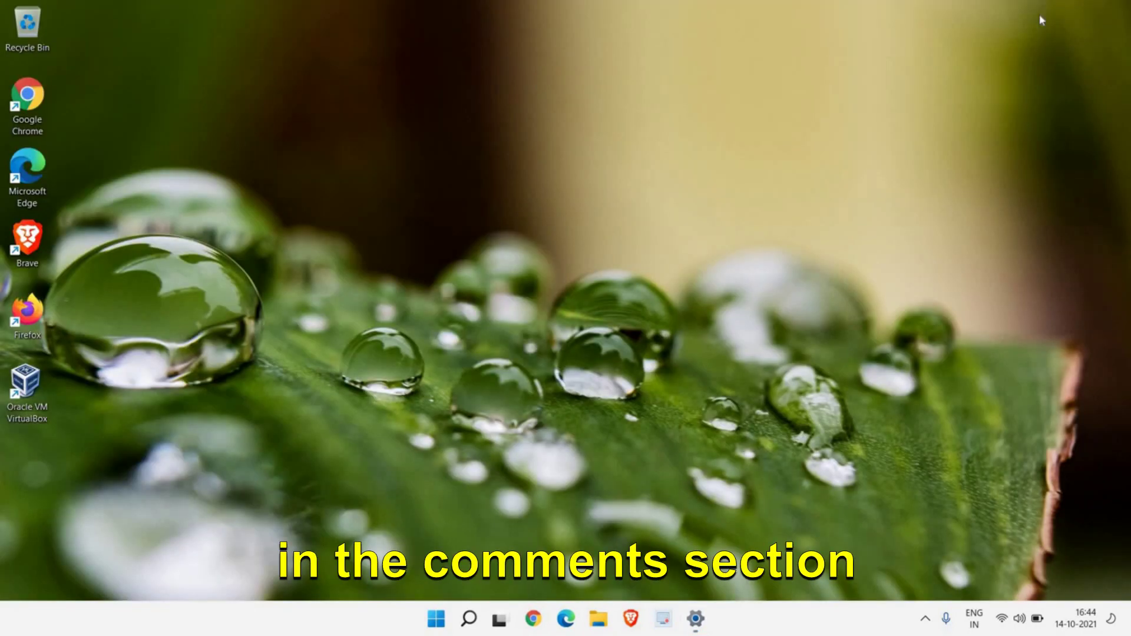